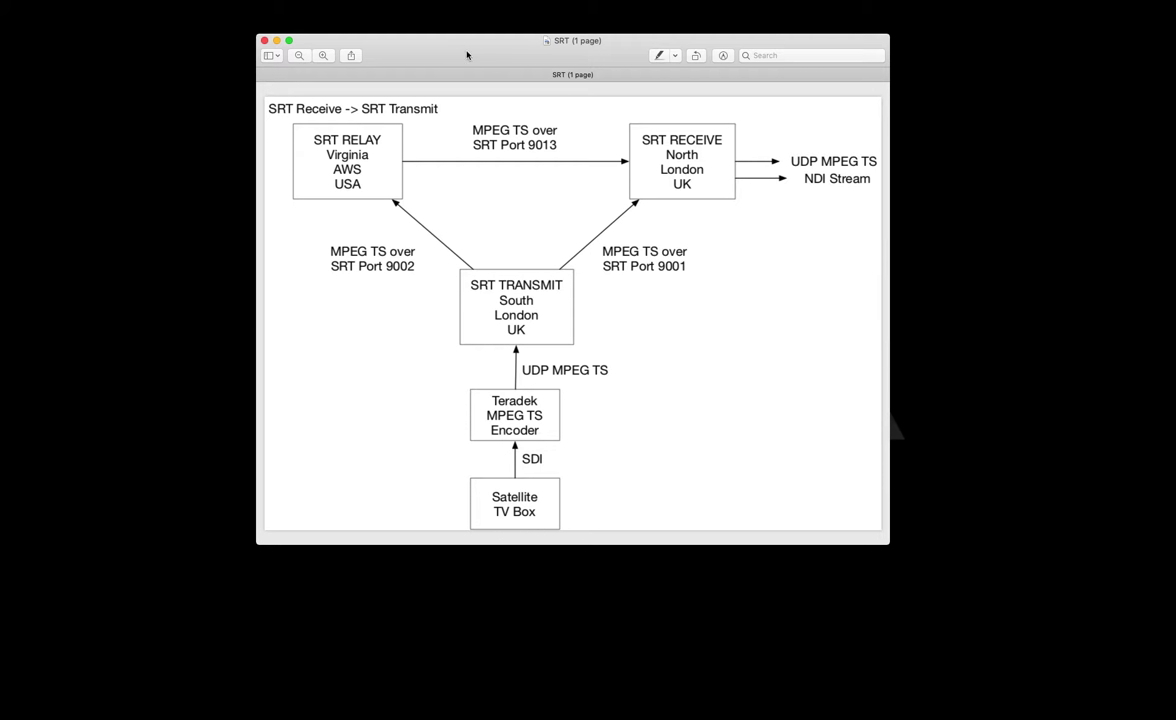
# Step: Highlight the SRT TRANSMIT South London, Satellite TV Box and Teradek MPEG TS Encoder labels in the diagram
pyautogui.moveTo(434, 260); pyautogui.dragTo(527, 315)
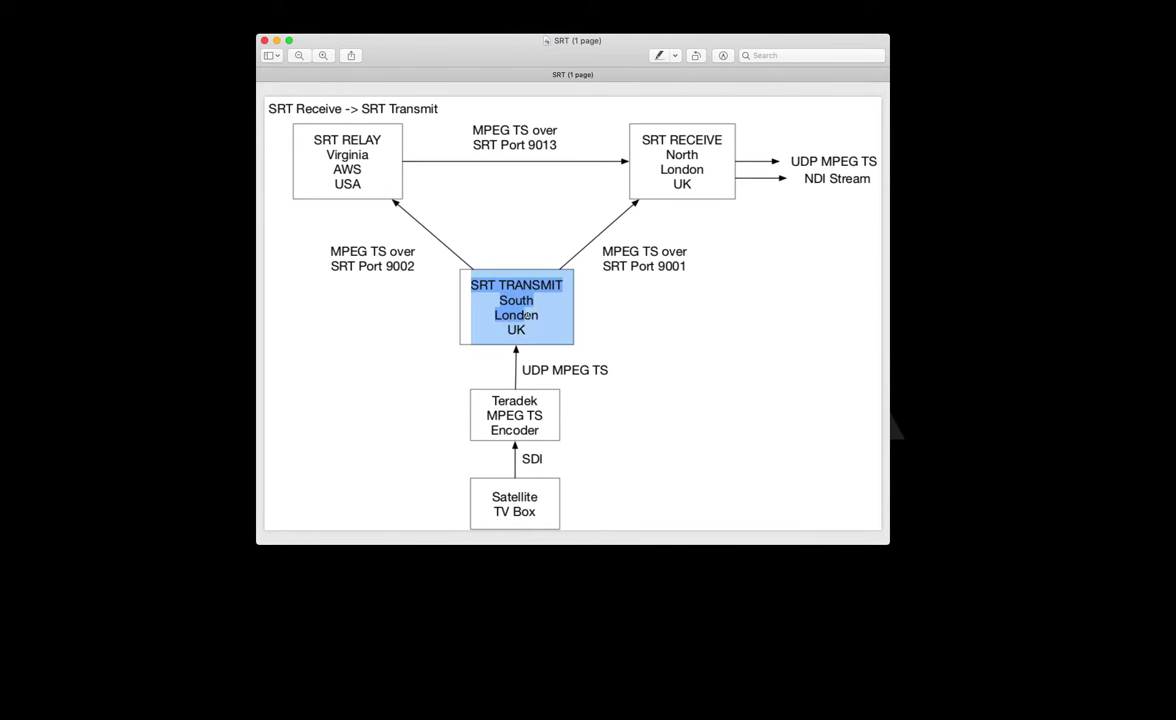
pyautogui.click(628, 335)
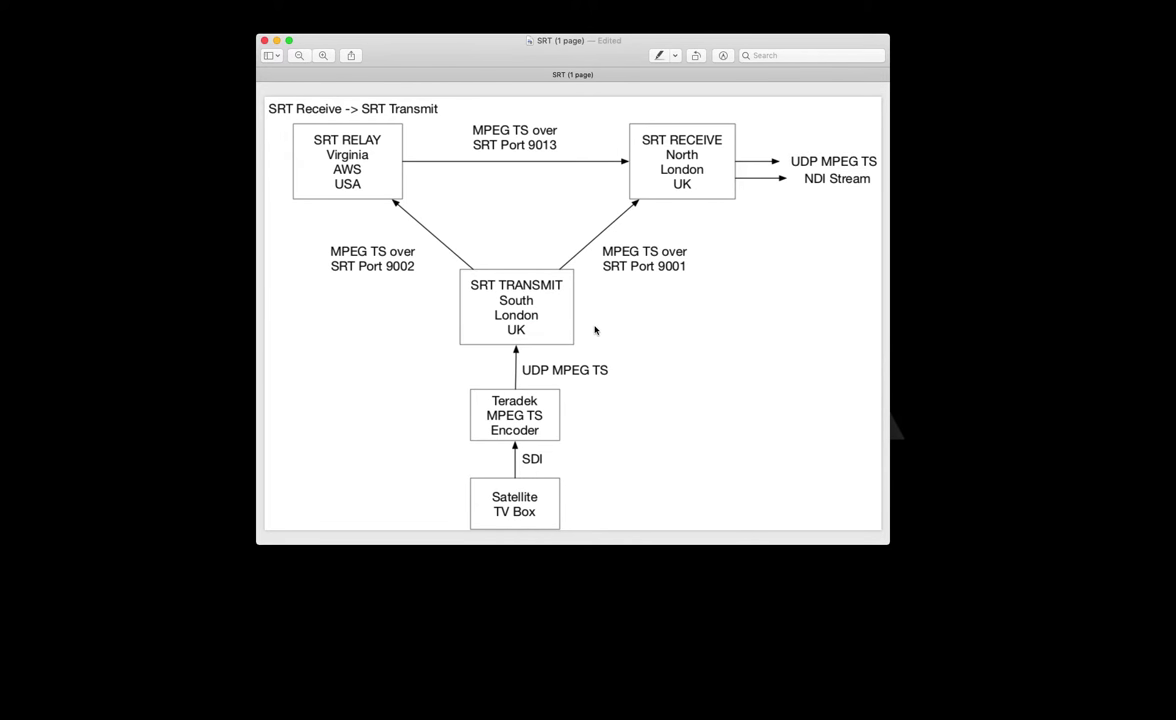
pyautogui.moveTo(498, 497); pyautogui.dragTo(537, 512)
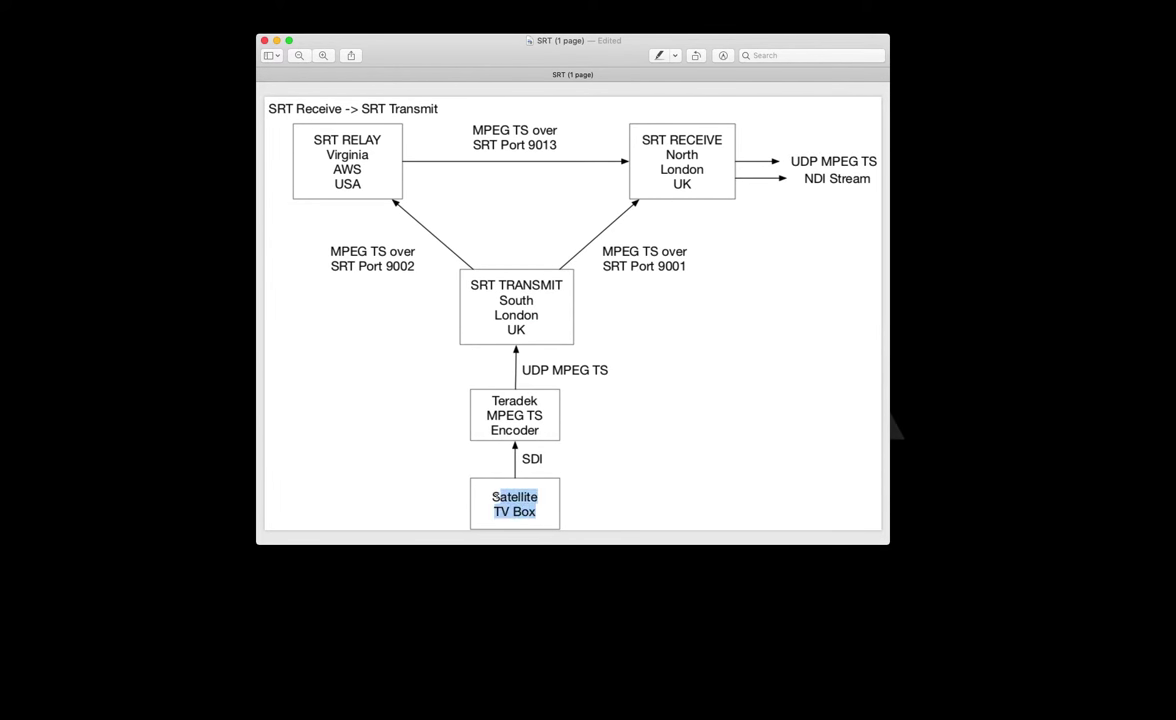
pyautogui.press('super+a')
pyautogui.click(577, 492)
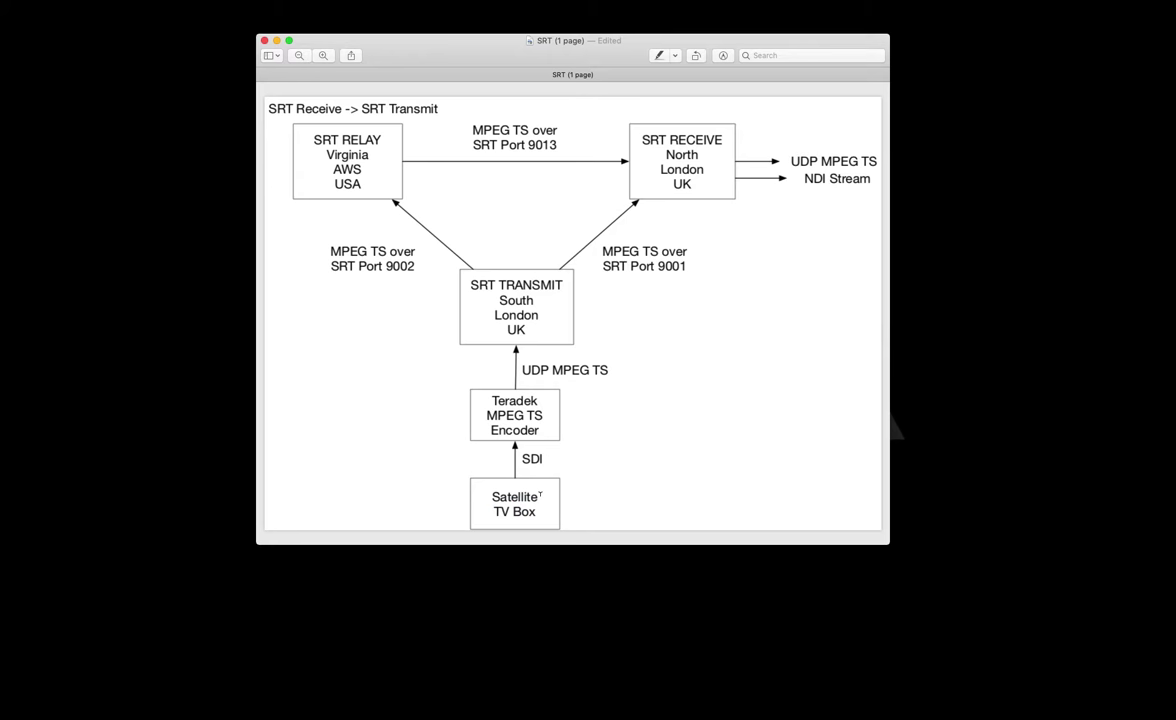
pyautogui.moveTo(530, 430); pyautogui.dragTo(492, 400)
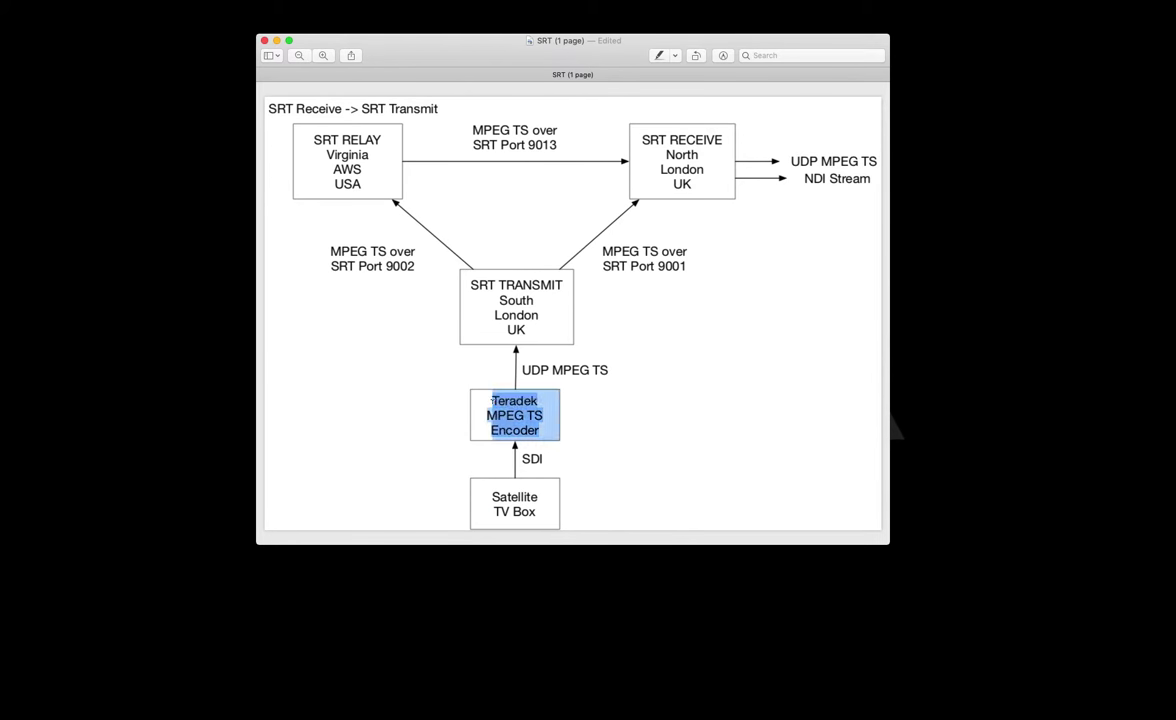
pyautogui.click(542, 418)
pyautogui.moveTo(544, 413); pyautogui.dragTo(487, 413)
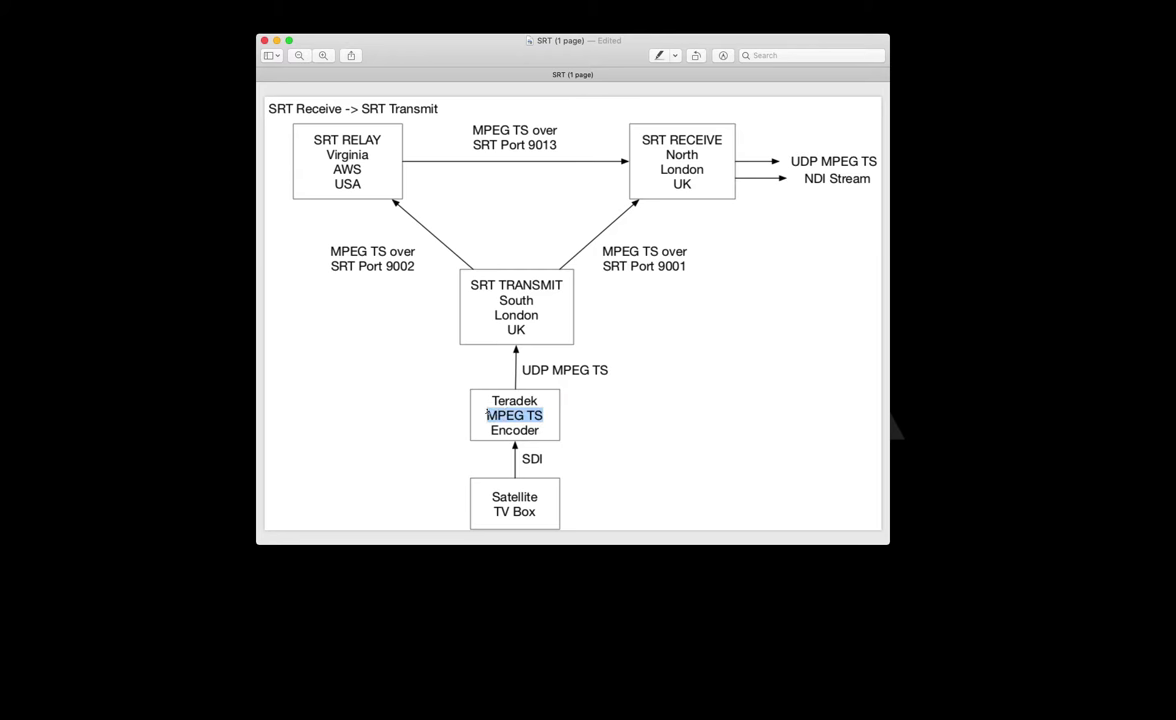
# Step: Repeatedly highlight the UDP MPEG TS link label in the diagram
pyautogui.moveTo(522, 370); pyautogui.dragTo(608, 370)
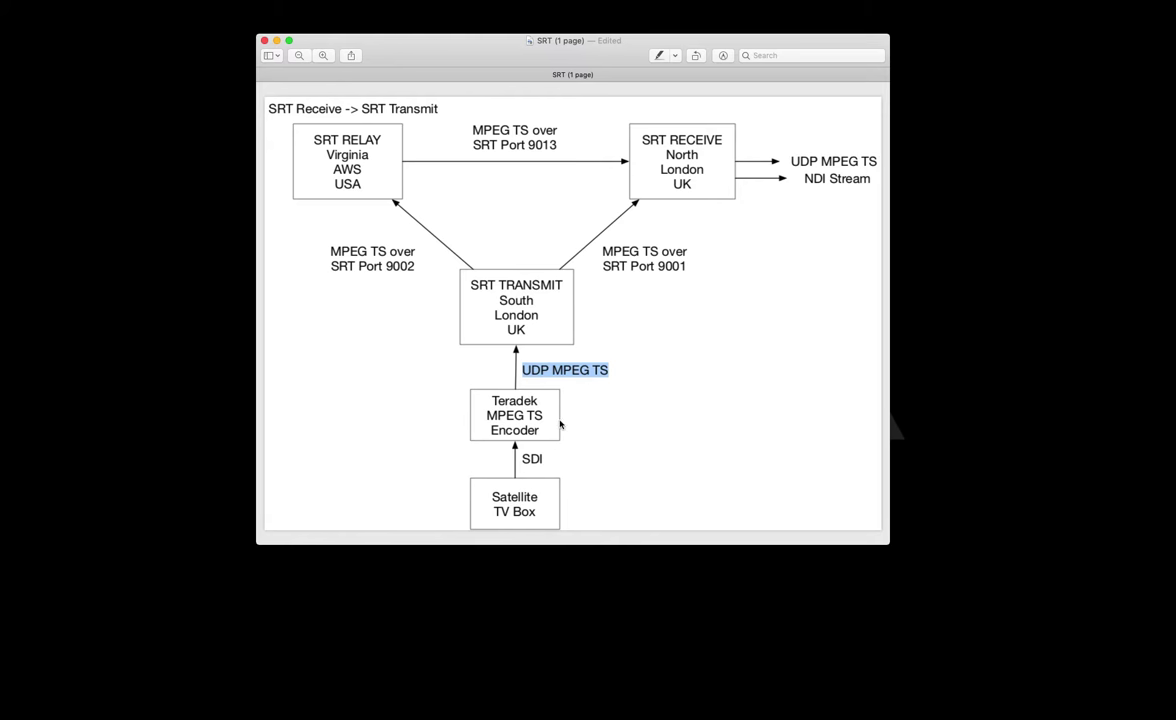
pyautogui.click(611, 370)
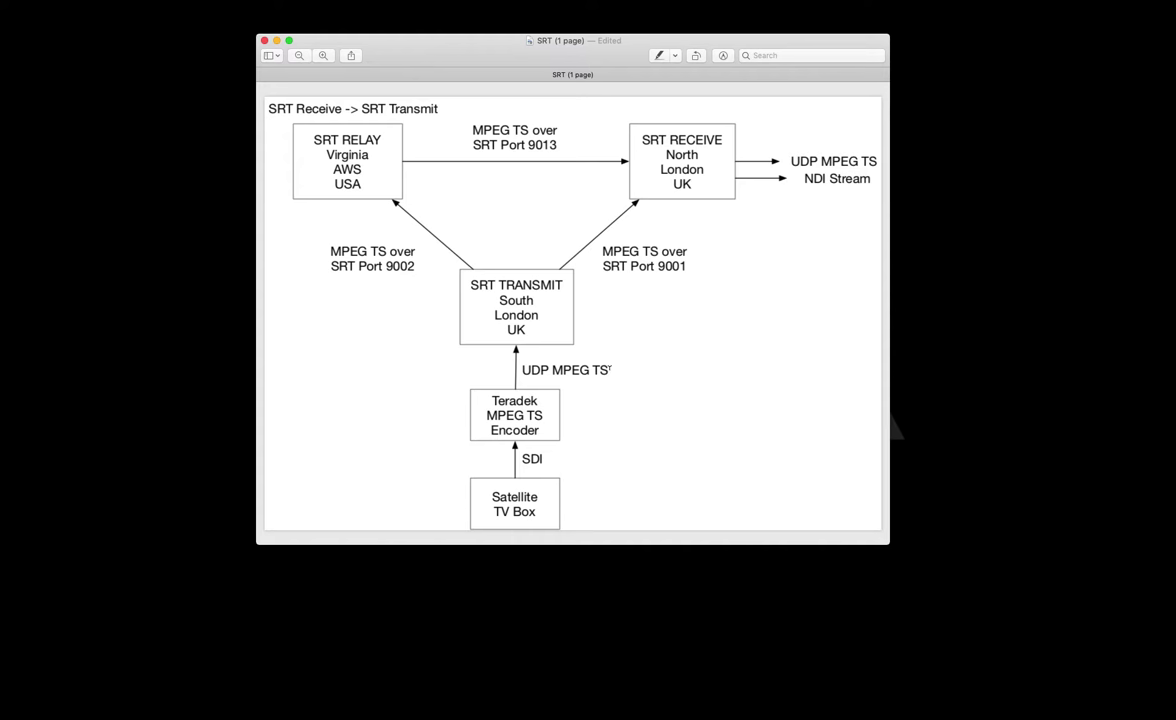
pyautogui.moveTo(609, 369); pyautogui.dragTo(522, 370)
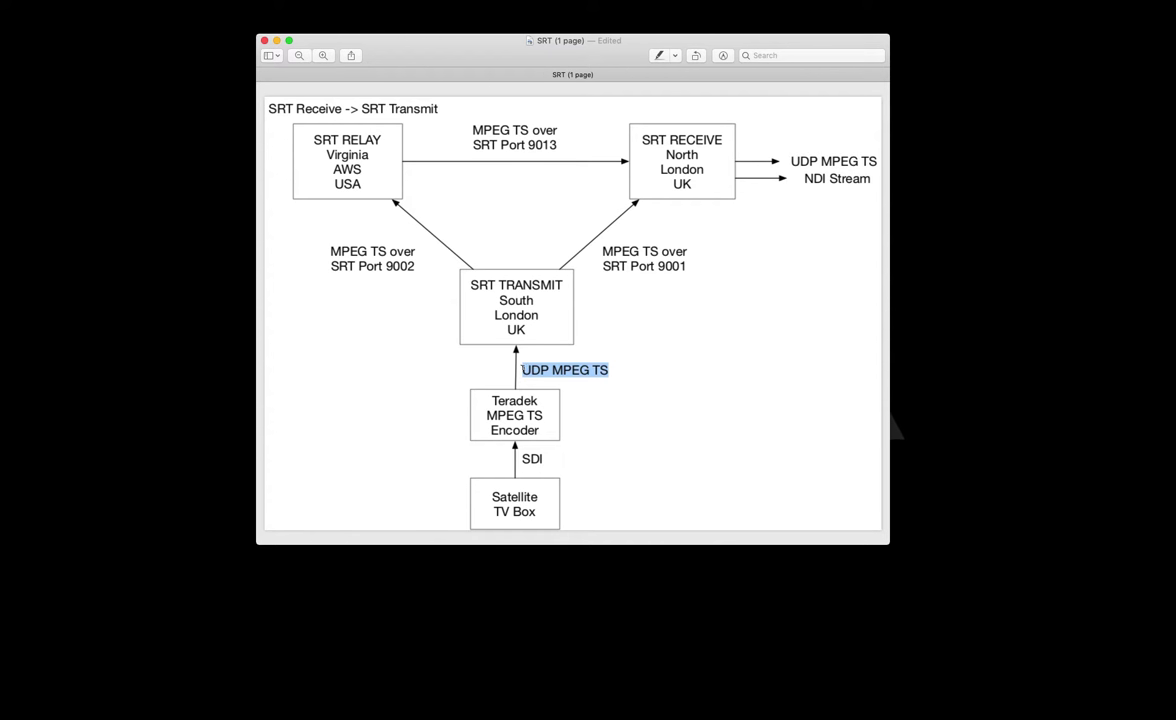
pyautogui.click(521, 369)
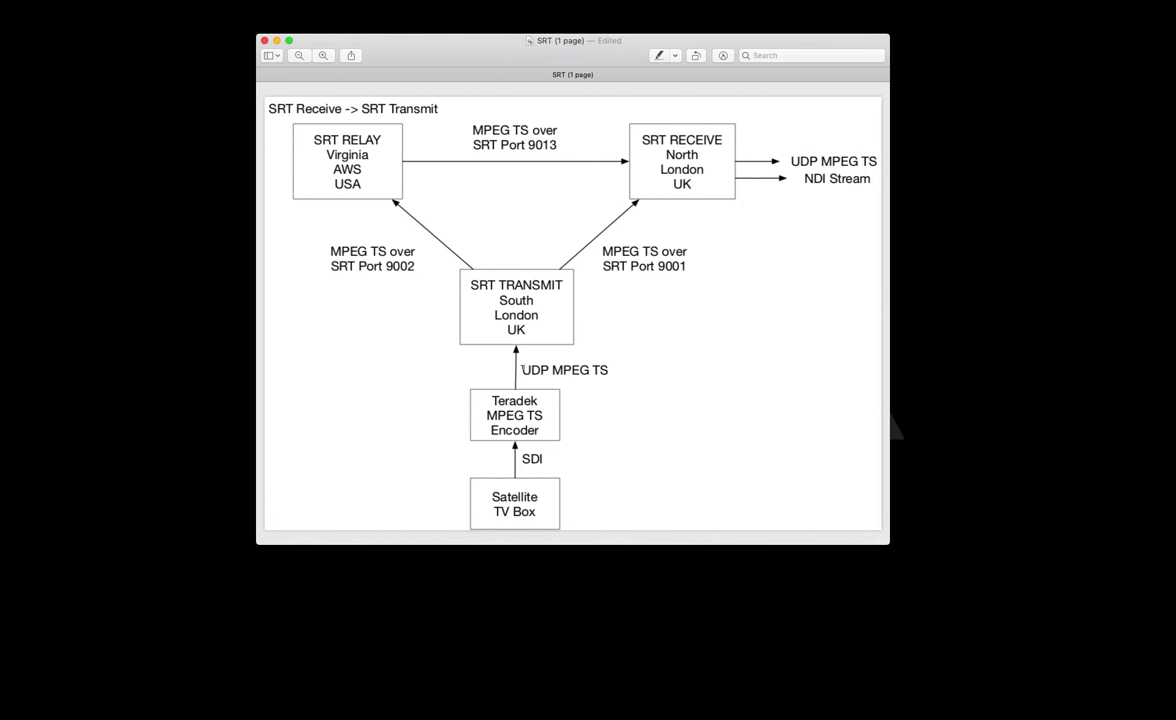
pyautogui.moveTo(521, 369); pyautogui.dragTo(611, 369)
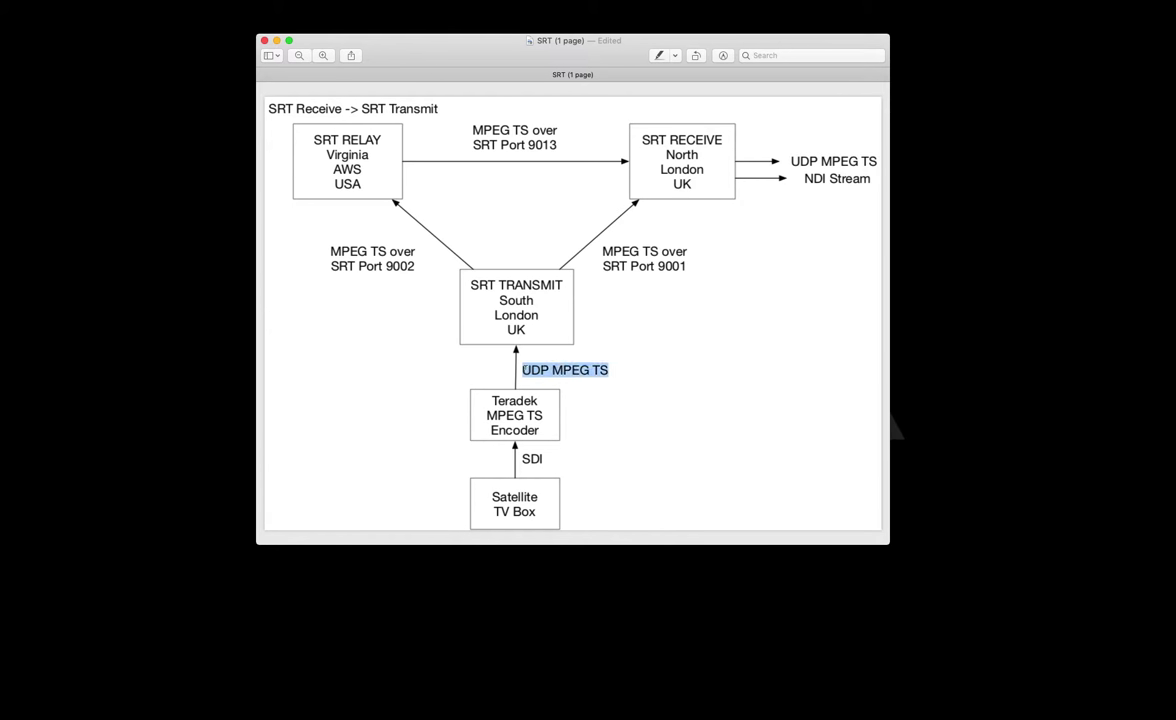
pyautogui.click(521, 369)
pyautogui.moveTo(521, 369); pyautogui.dragTo(607, 370)
pyautogui.click(566, 370)
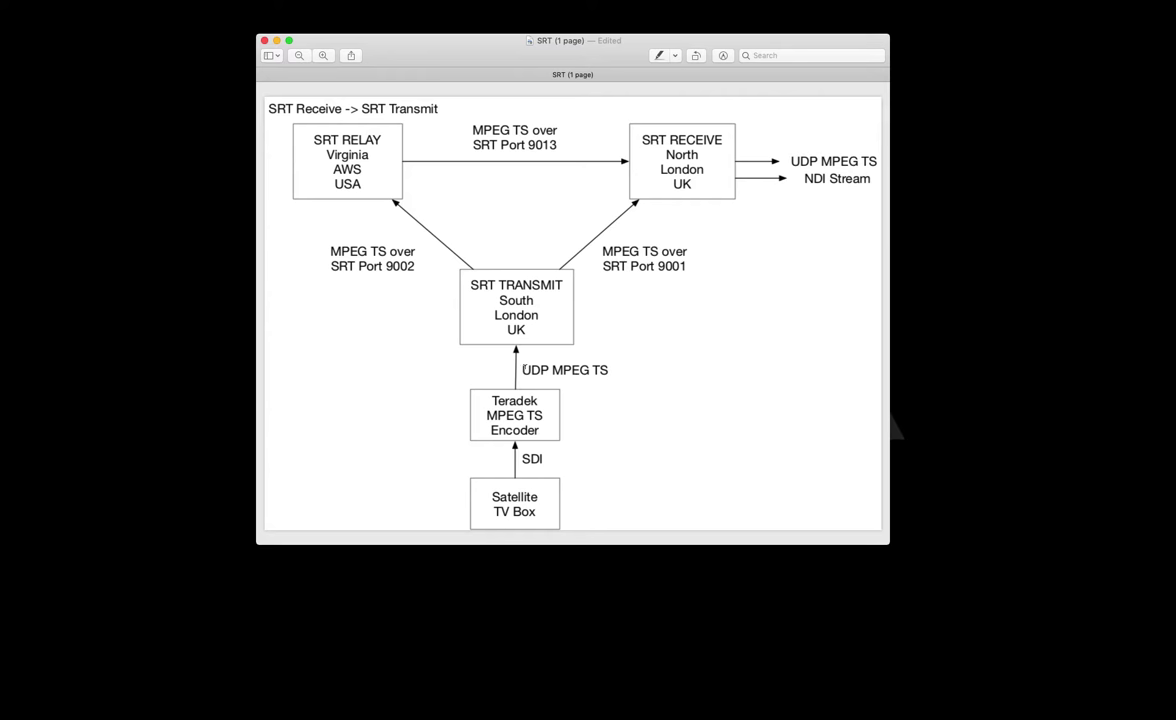
pyautogui.moveTo(523, 370); pyautogui.dragTo(609, 370)
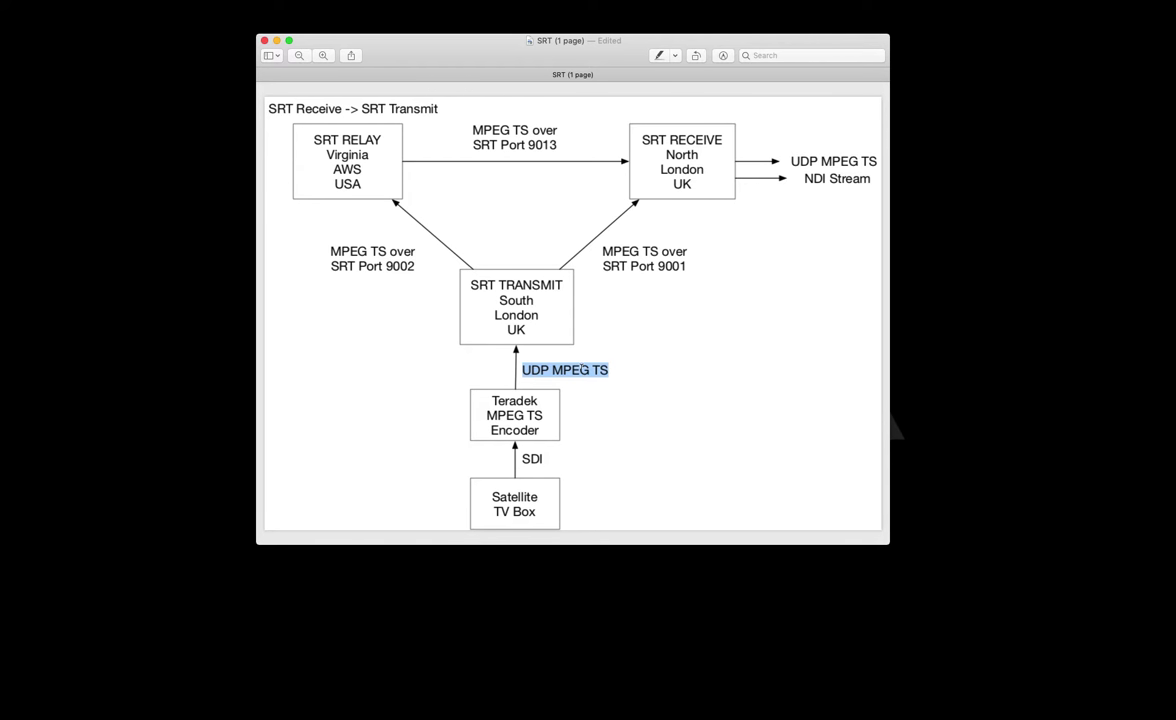
pyautogui.click(567, 369)
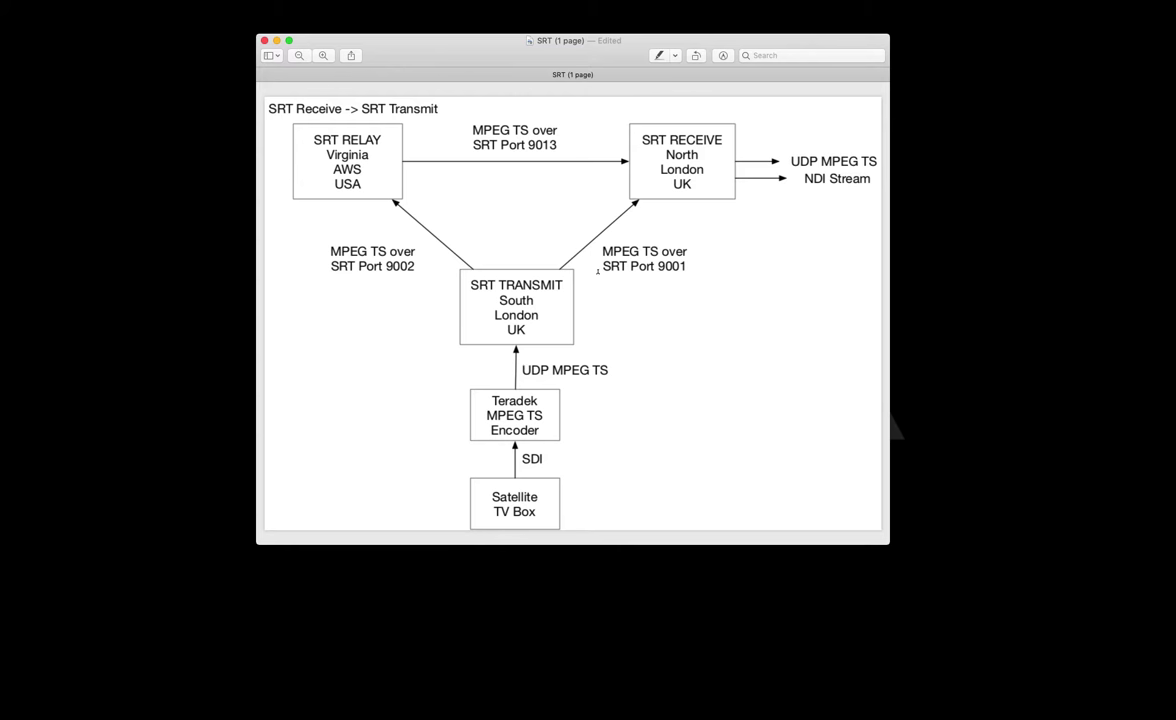
# Step: Highlight SRT in the SRT Port 9001 label and the word MPEG in UDP MPEG TS
pyautogui.moveTo(600, 268); pyautogui.dragTo(627, 267)
pyautogui.click(565, 244)
pyautogui.doubleClick(557, 370)
pyautogui.click(573, 369)
pyautogui.doubleClick(614, 266)
pyautogui.doubleClick(573, 369)
pyautogui.click(622, 368)
pyautogui.moveTo(519, 370); pyautogui.dragTo(610, 368)
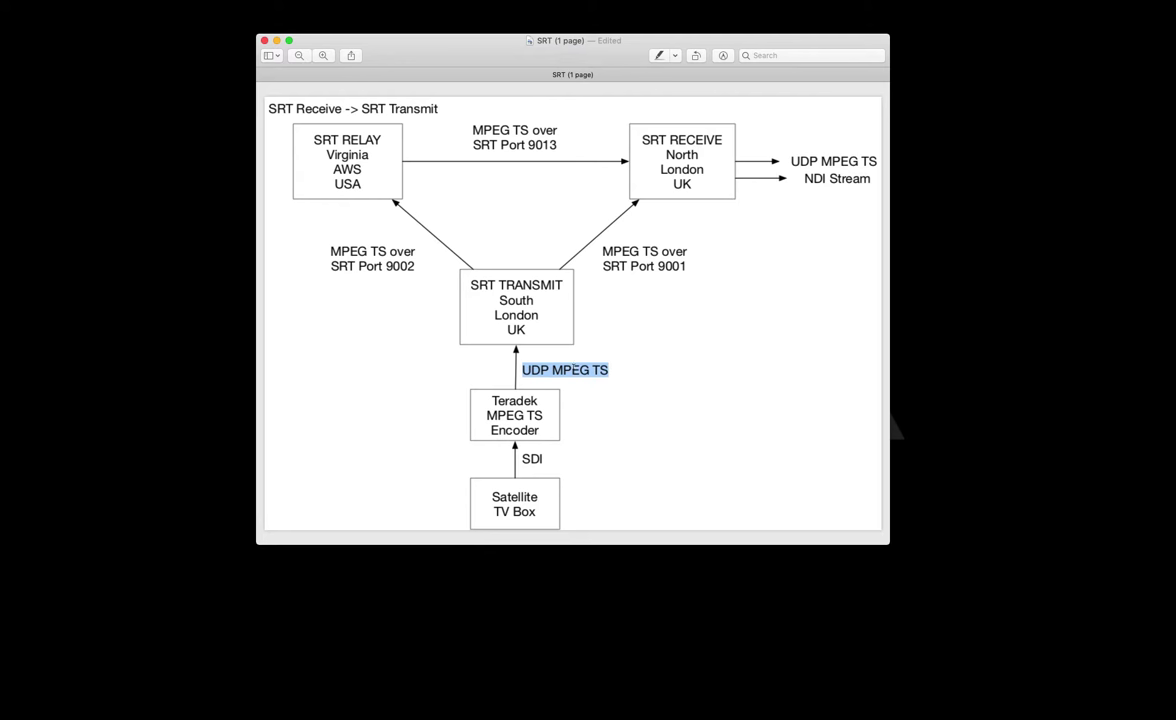
pyautogui.click(569, 358)
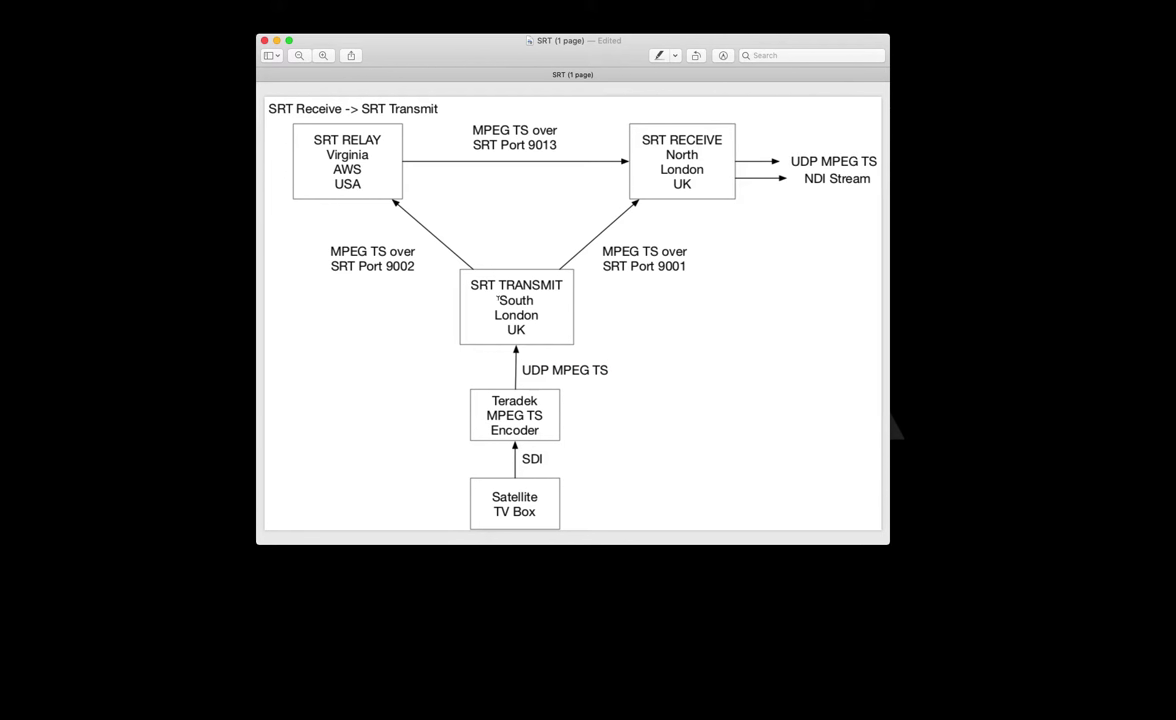
# Step: Highlight the South London UK, North London UK, SRT TRANSMIT and SRT RECEIVE text
pyautogui.moveTo(499, 294); pyautogui.dragTo(527, 334)
pyautogui.click(572, 247)
pyautogui.moveTo(664, 150); pyautogui.dragTo(693, 188)
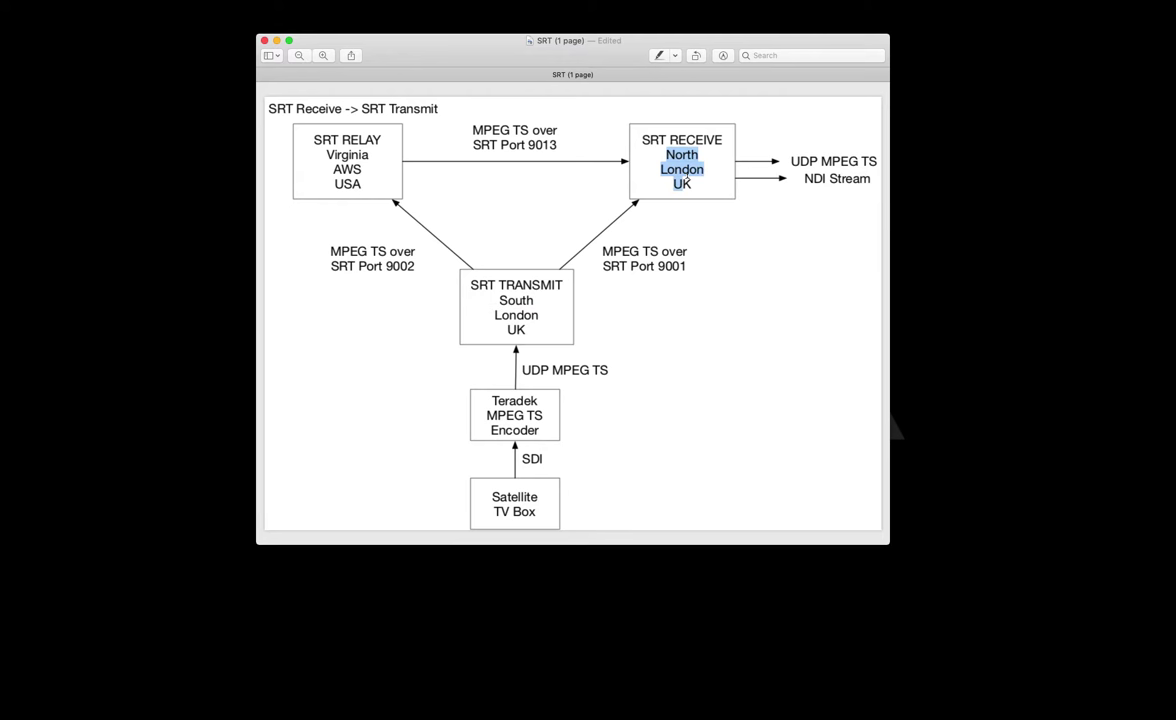
pyautogui.click(703, 169)
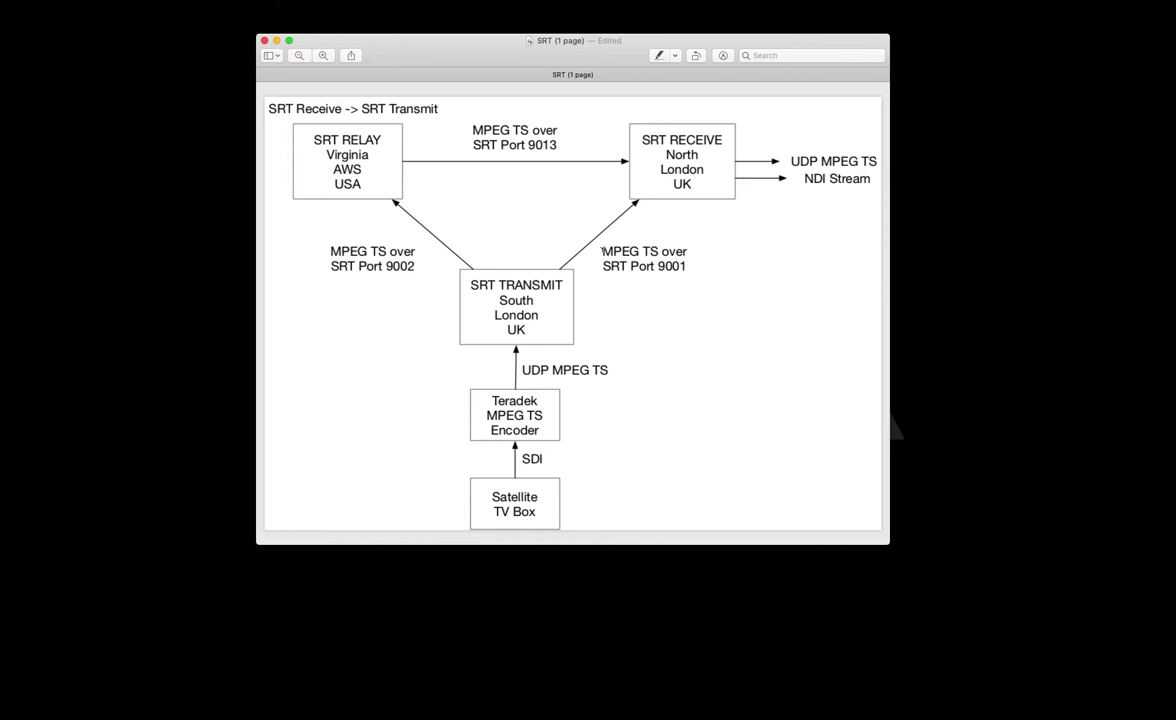
pyautogui.tripleClick(463, 280)
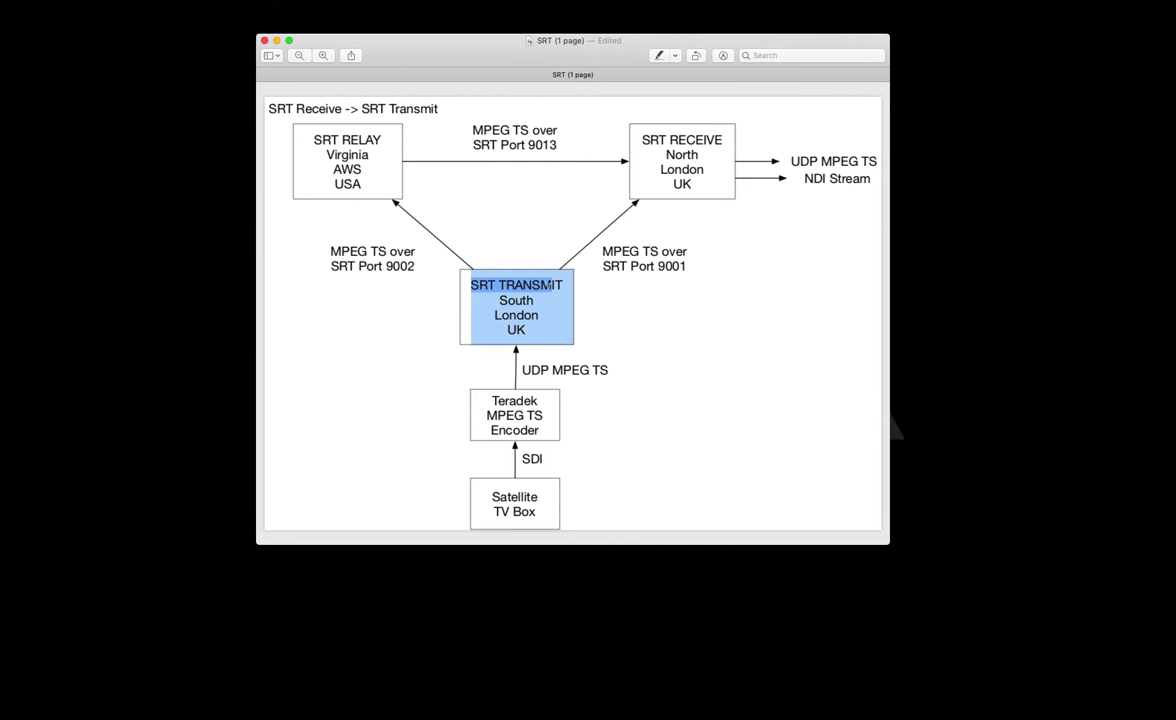
pyautogui.click(599, 234)
pyautogui.moveTo(645, 138); pyautogui.dragTo(722, 140)
pyautogui.click(718, 140)
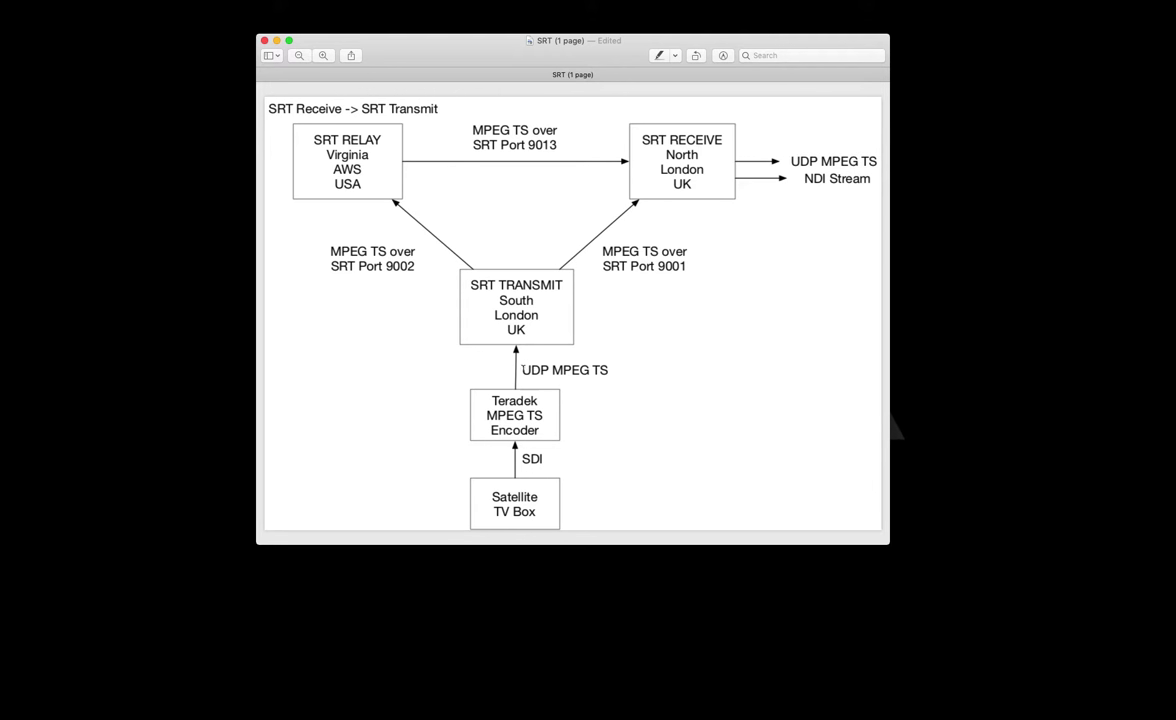
# Step: Point out UDP MPEG TS, the SRT RECEIVE output, TRANSMIT, AWS in SRT RELAY, and the diagram title
pyautogui.moveTo(523, 369); pyautogui.dragTo(607, 370)
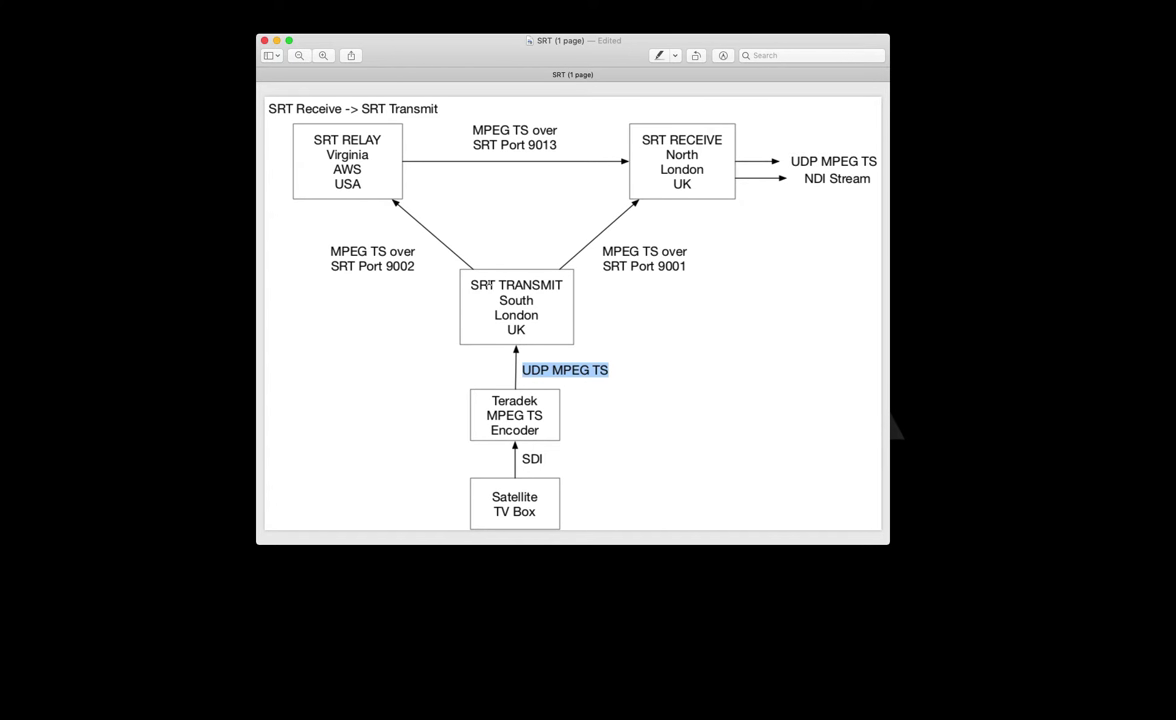
pyautogui.moveTo(437, 259); pyautogui.dragTo(496, 285)
pyautogui.click(500, 285)
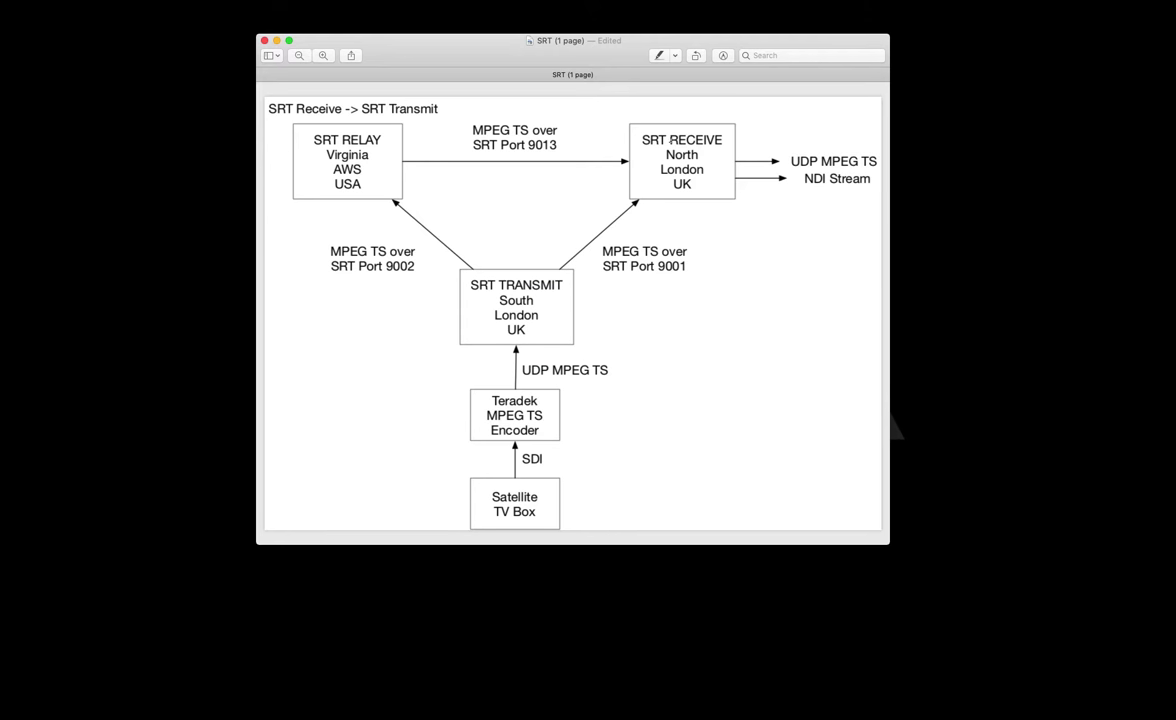
pyautogui.moveTo(790, 161); pyautogui.dragTo(878, 162)
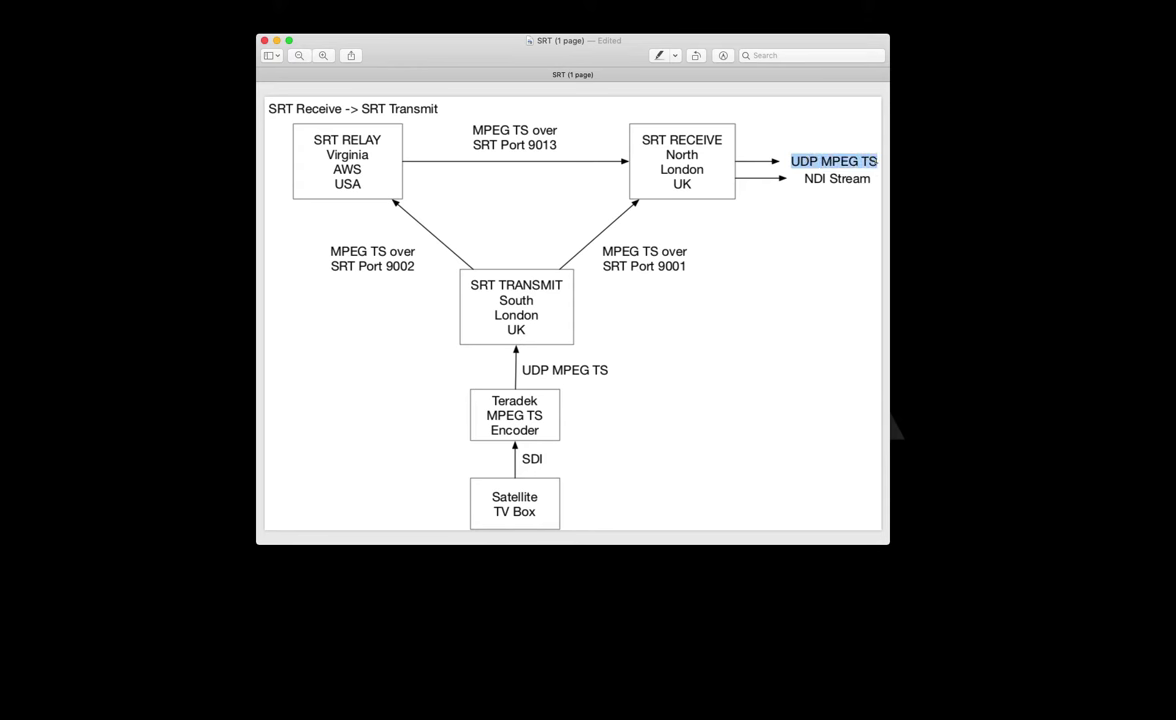
pyautogui.click(737, 151)
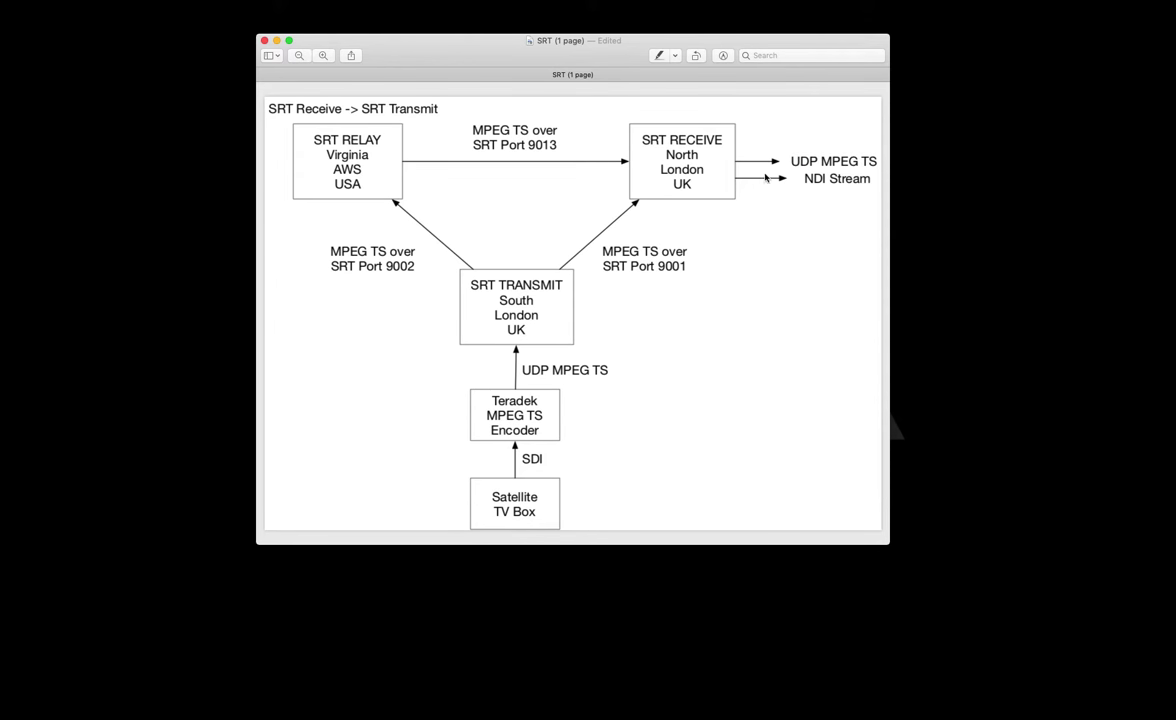
pyautogui.click(803, 173)
pyautogui.moveTo(560, 285); pyautogui.dragTo(488, 285)
pyautogui.click(450, 260)
pyautogui.doubleClick(326, 168)
pyautogui.click(330, 148)
pyautogui.moveTo(270, 108); pyautogui.dragTo(336, 125)
pyautogui.click(343, 153)
# Step: Move the route diagram aside and keep SRT Send as the displayed frame
pyautogui.moveTo(488, 45); pyautogui.dragTo(478, 593)
pyautogui.moveTo(477, 593); pyautogui.dragTo(470, 704)
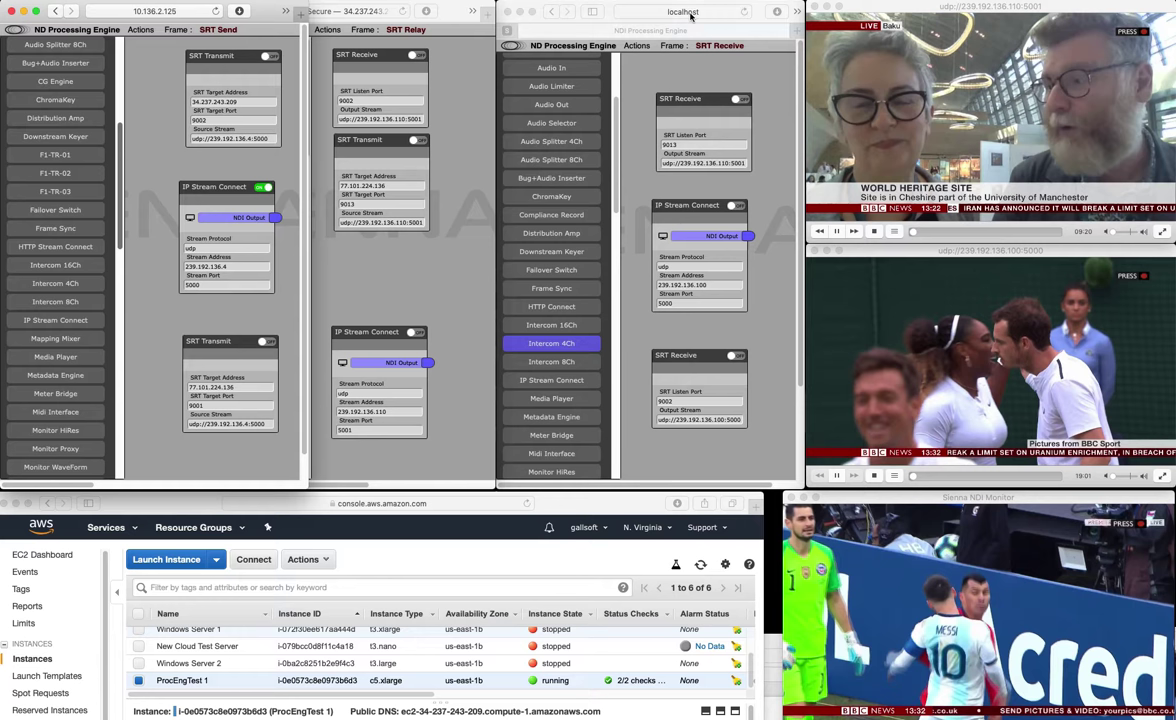
pyautogui.click(218, 29)
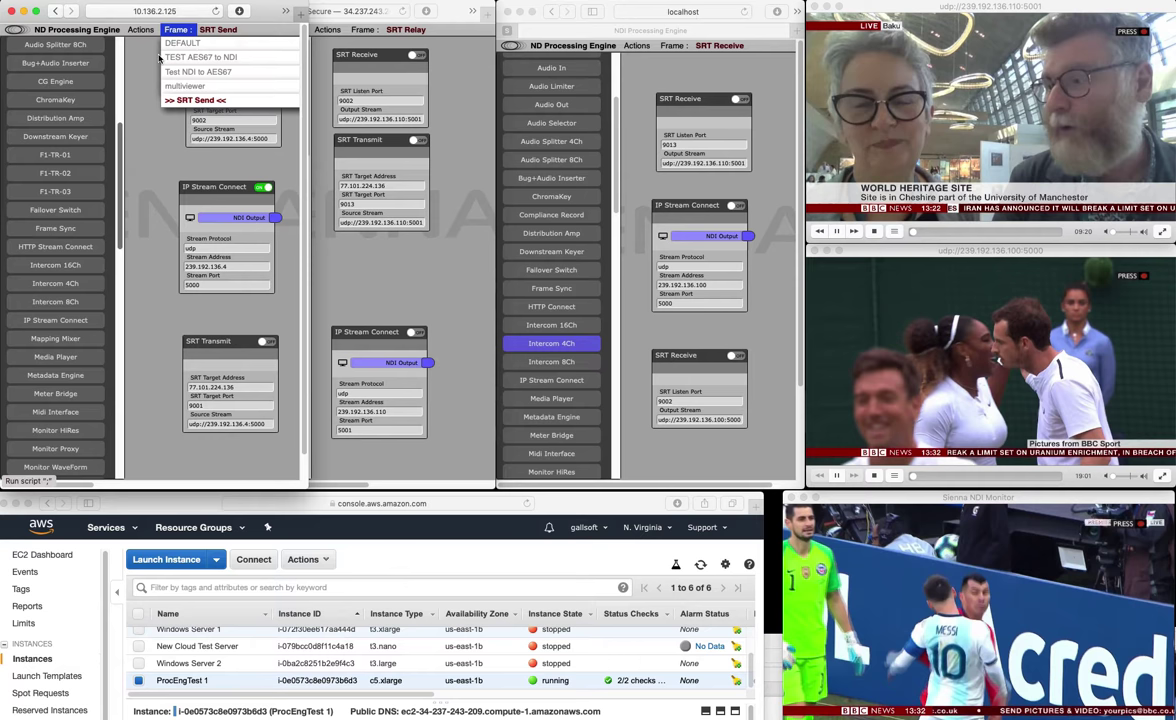
pyautogui.click(141, 65)
pyautogui.click(140, 29)
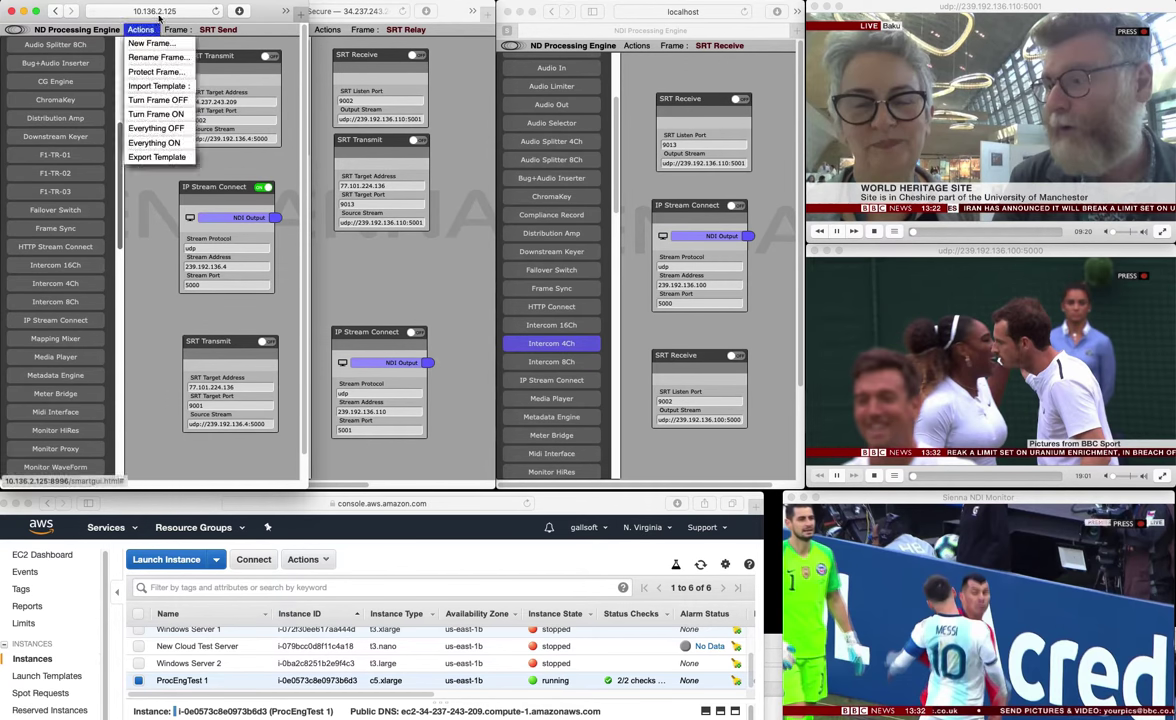
pyautogui.click(125, 11)
pyautogui.click(146, 310)
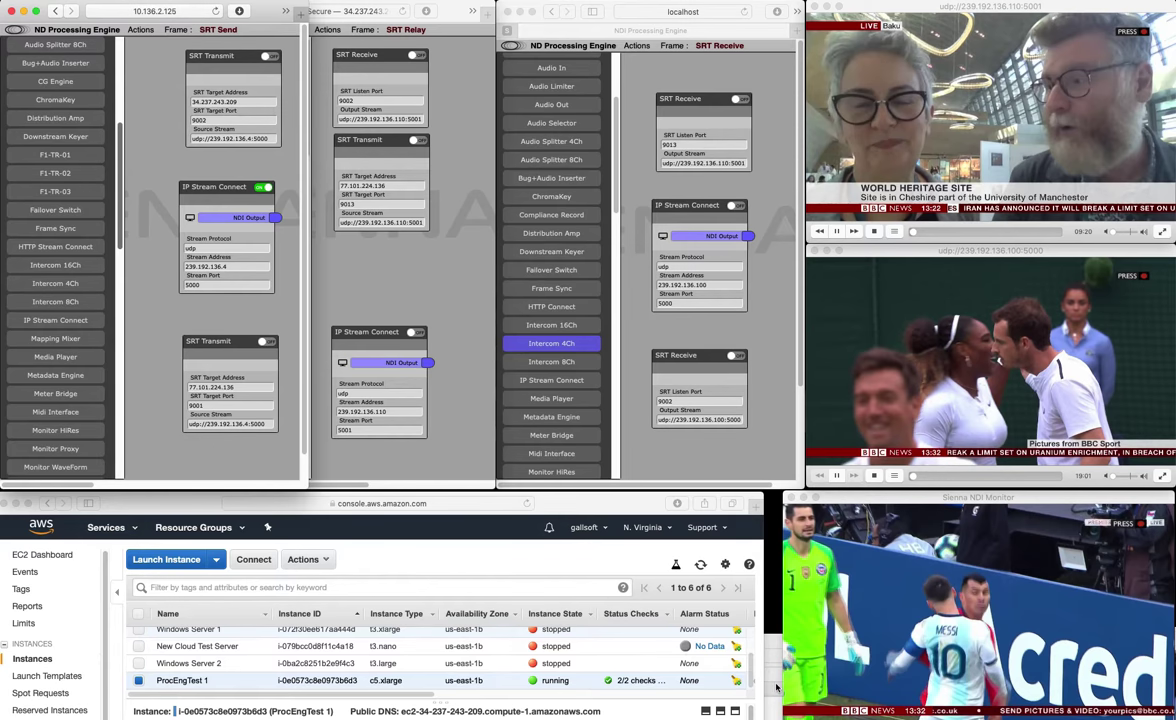
# Step: Restore the route diagram, move it up, minimize it, and focus the South London send canvas
pyautogui.click(705, 625)
pyautogui.moveTo(788, 123); pyautogui.dragTo(762, 95)
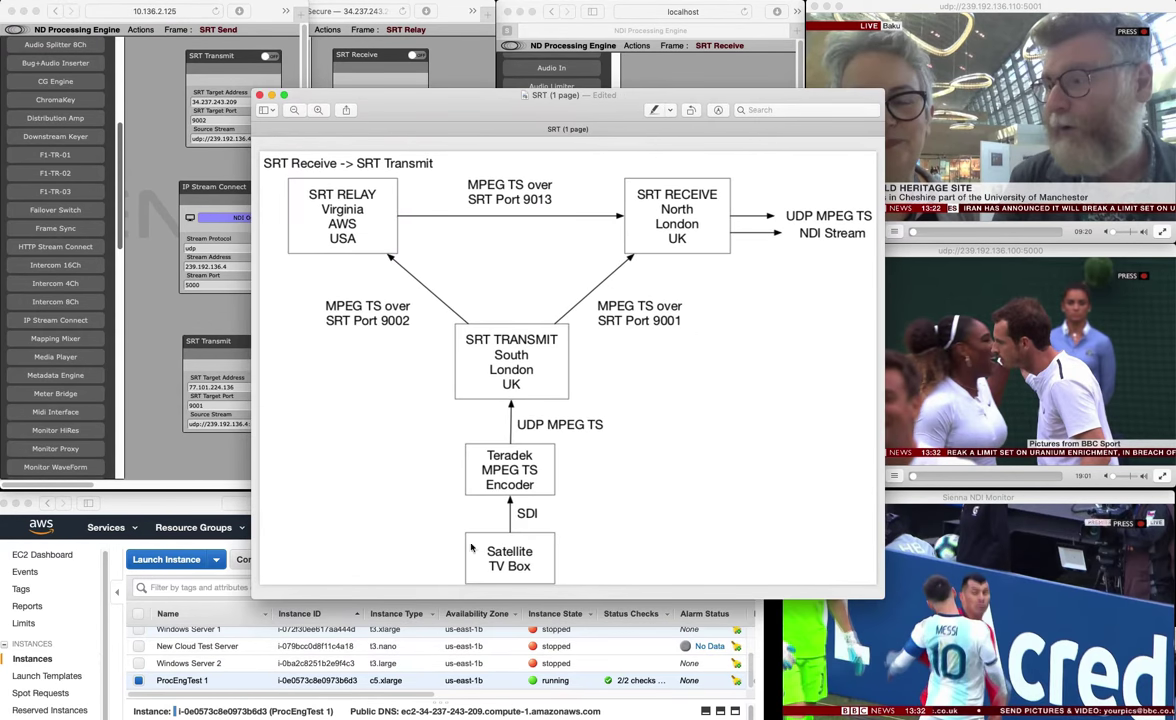
pyautogui.doubleClick(457, 100)
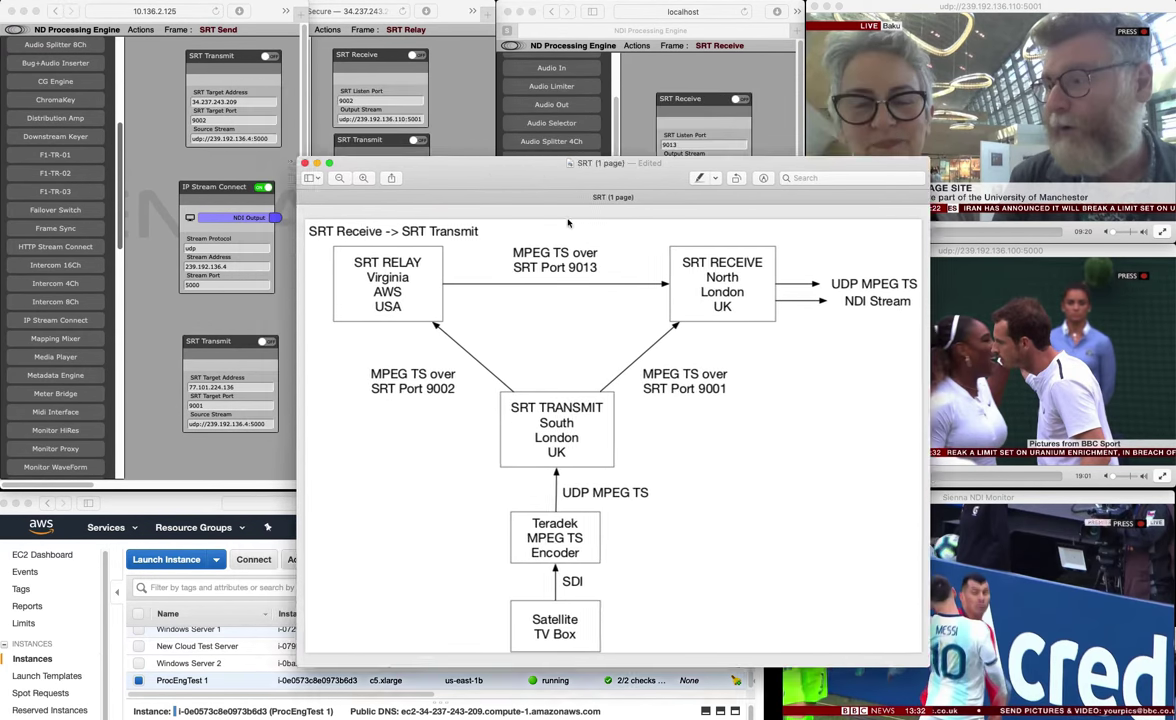
pyautogui.click(165, 369)
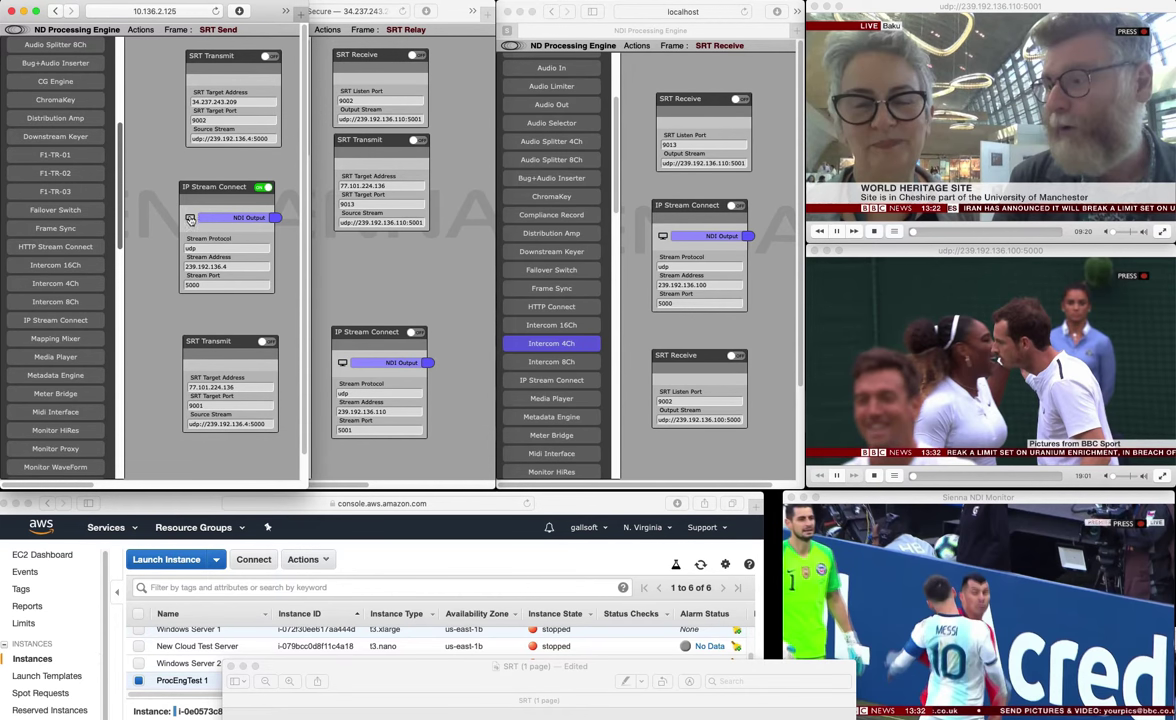
pyautogui.click(190, 218)
pyautogui.moveTo(518, 267); pyautogui.dragTo(80, 316)
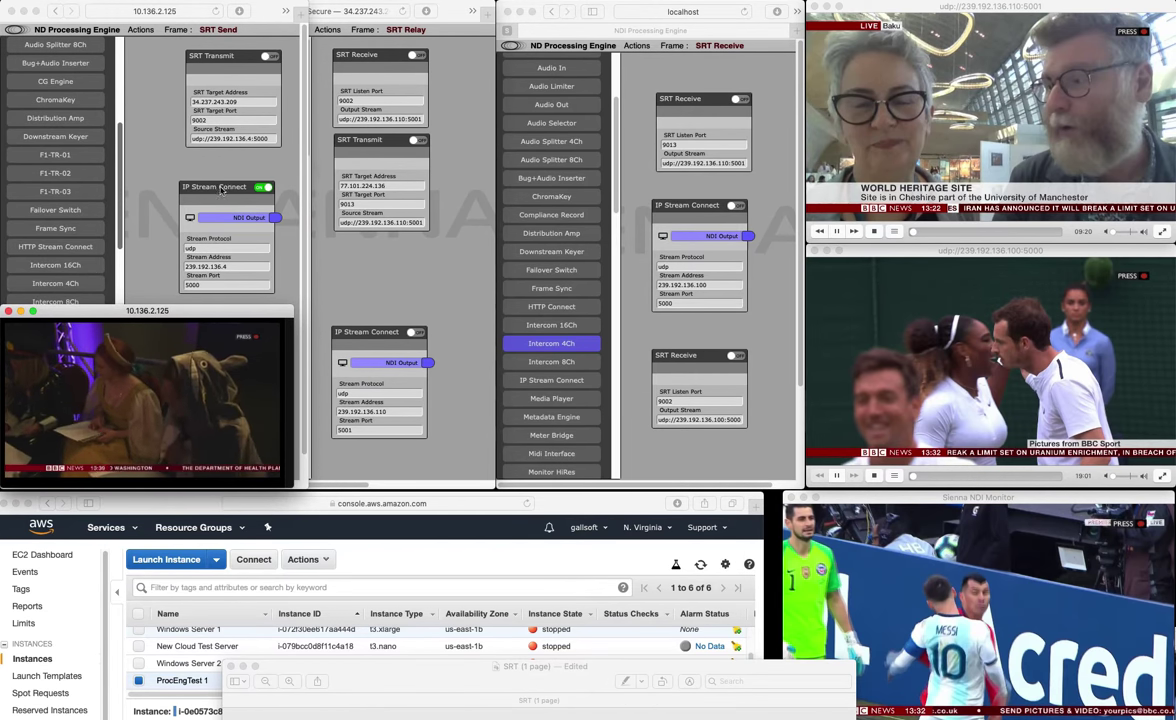
pyautogui.moveTo(85, 311); pyautogui.dragTo(95, 299)
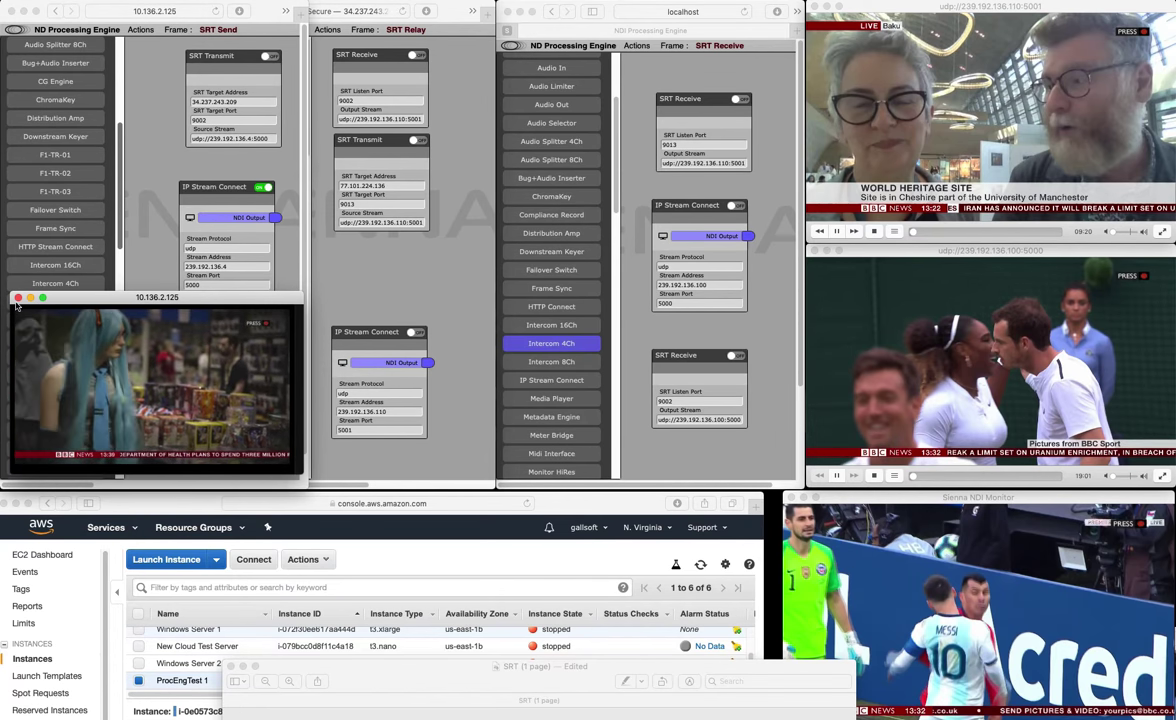
pyautogui.click(205, 250)
pyautogui.moveTo(197, 184); pyautogui.dragTo(184, 184)
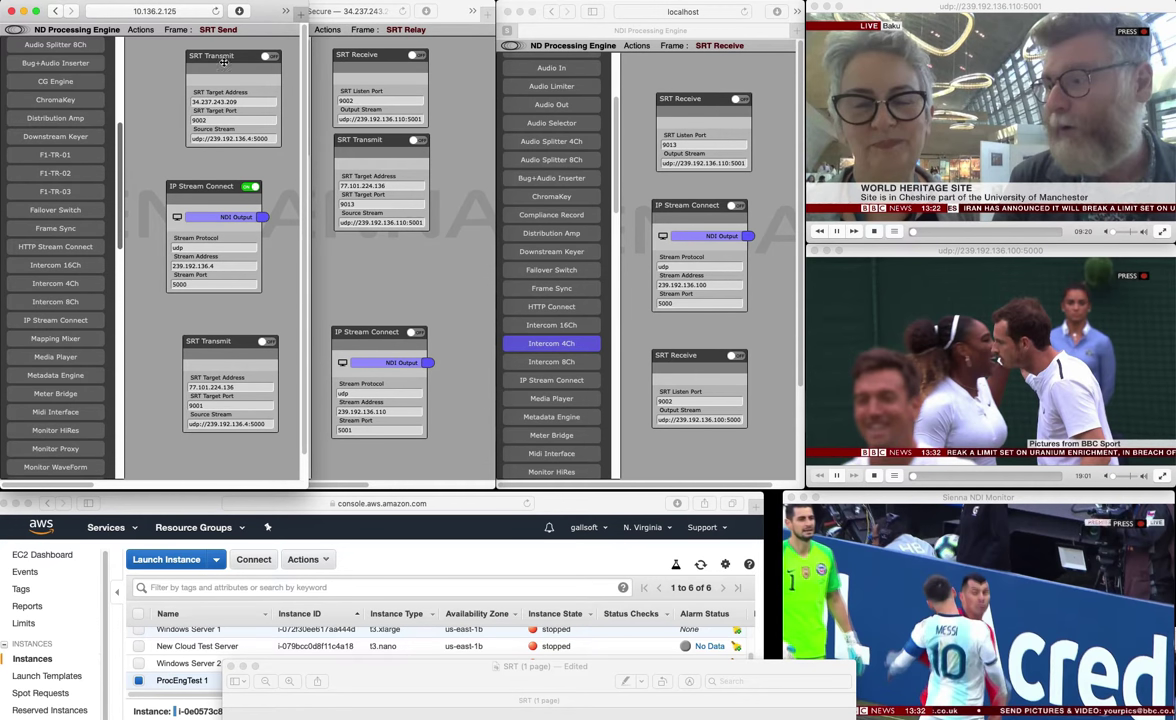
# Step: Arrange the two SRT Transmit nodes and start the one sending to 77.101.224.136 port 9001
pyautogui.moveTo(224, 62)
pyautogui.mouseDown()
pyautogui.moveTo(202, 56)
pyautogui.moveTo(221, 65)
pyautogui.mouseUp()
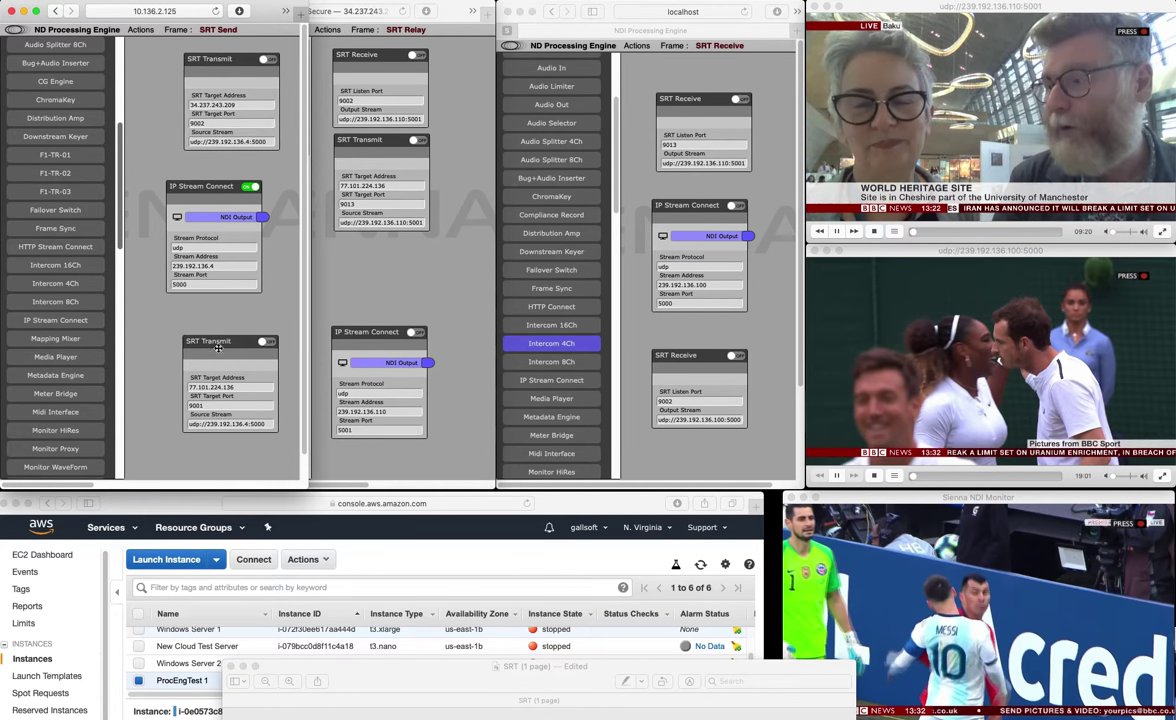
pyautogui.moveTo(218, 347); pyautogui.dragTo(213, 342)
pyautogui.moveTo(223, 59)
pyautogui.mouseDown()
pyautogui.moveTo(234, 63)
pyautogui.moveTo(222, 62)
pyautogui.mouseUp()
pyautogui.moveTo(210, 338)
pyautogui.mouseDown()
pyautogui.moveTo(200, 302)
pyautogui.moveTo(209, 346)
pyautogui.mouseUp()
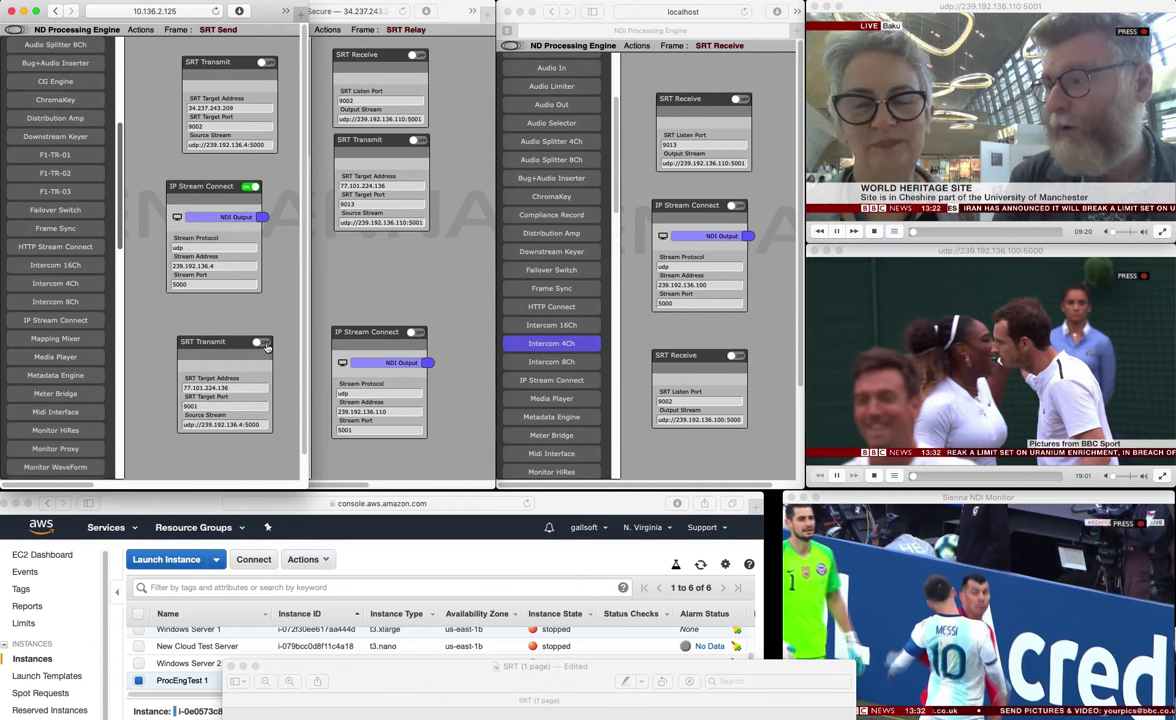
pyautogui.click(261, 342)
pyautogui.moveTo(205, 345); pyautogui.dragTo(203, 348)
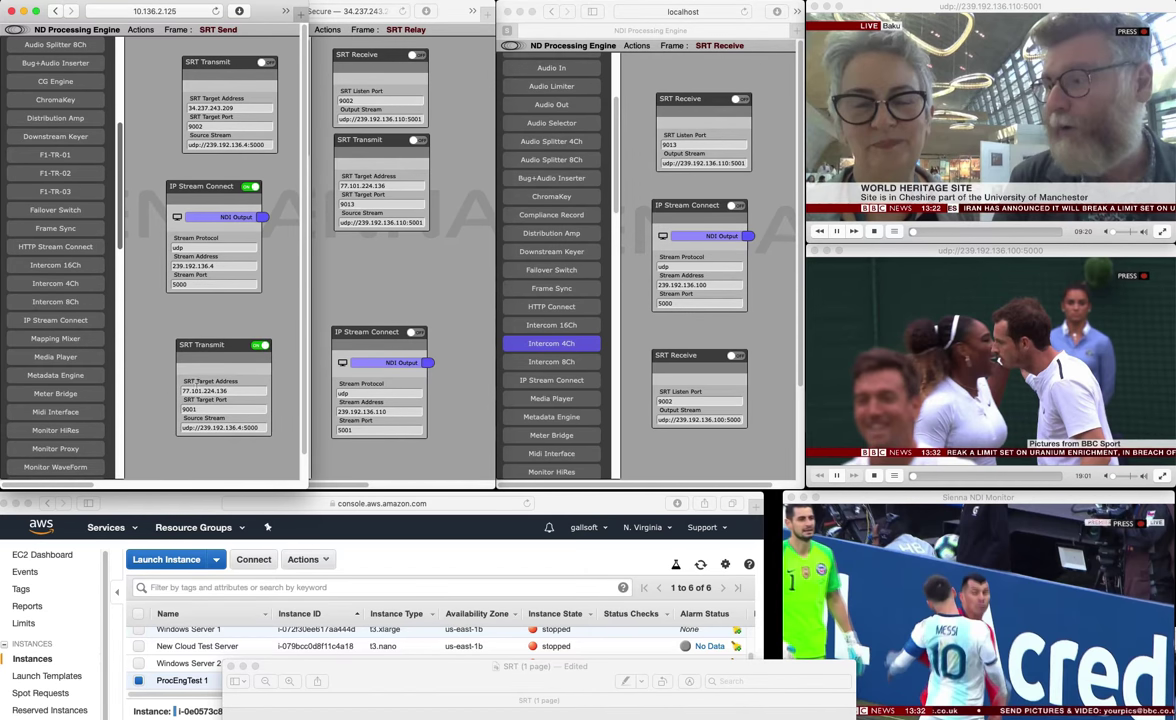
# Step: Enable the North London SRT Receive on port 9002 and bring the 239.192.136.100:5000 player forward
pyautogui.click(686, 79)
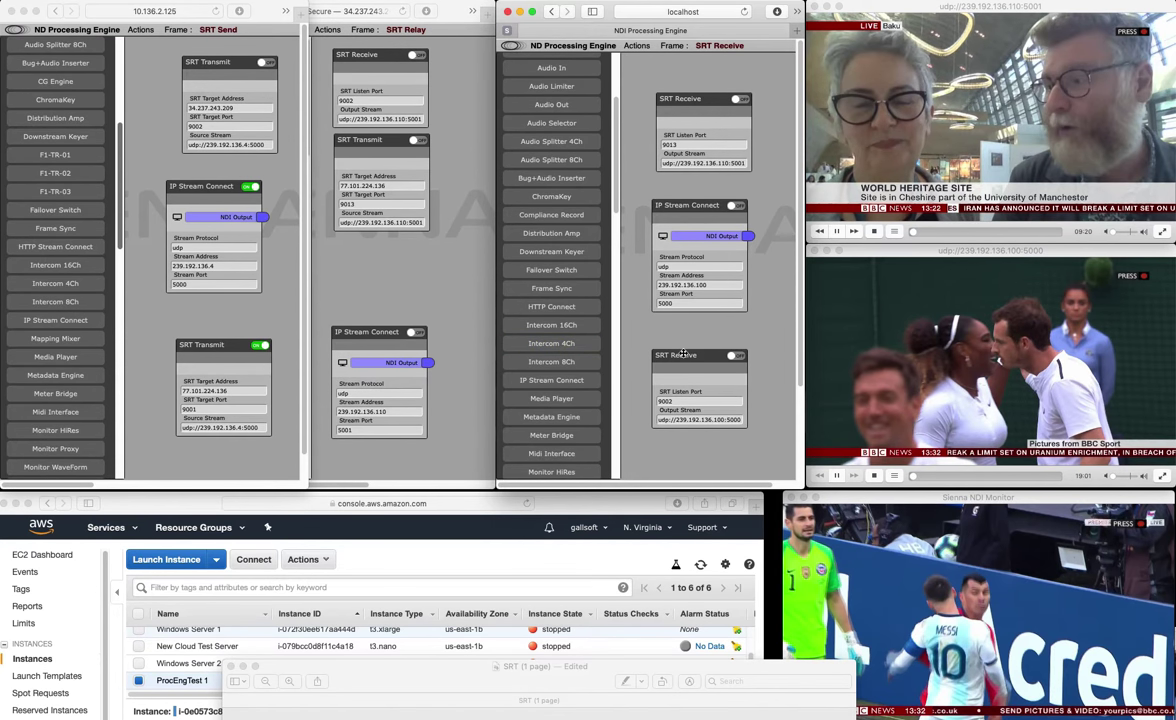
pyautogui.moveTo(695, 368); pyautogui.dragTo(688, 374)
pyautogui.click(729, 363)
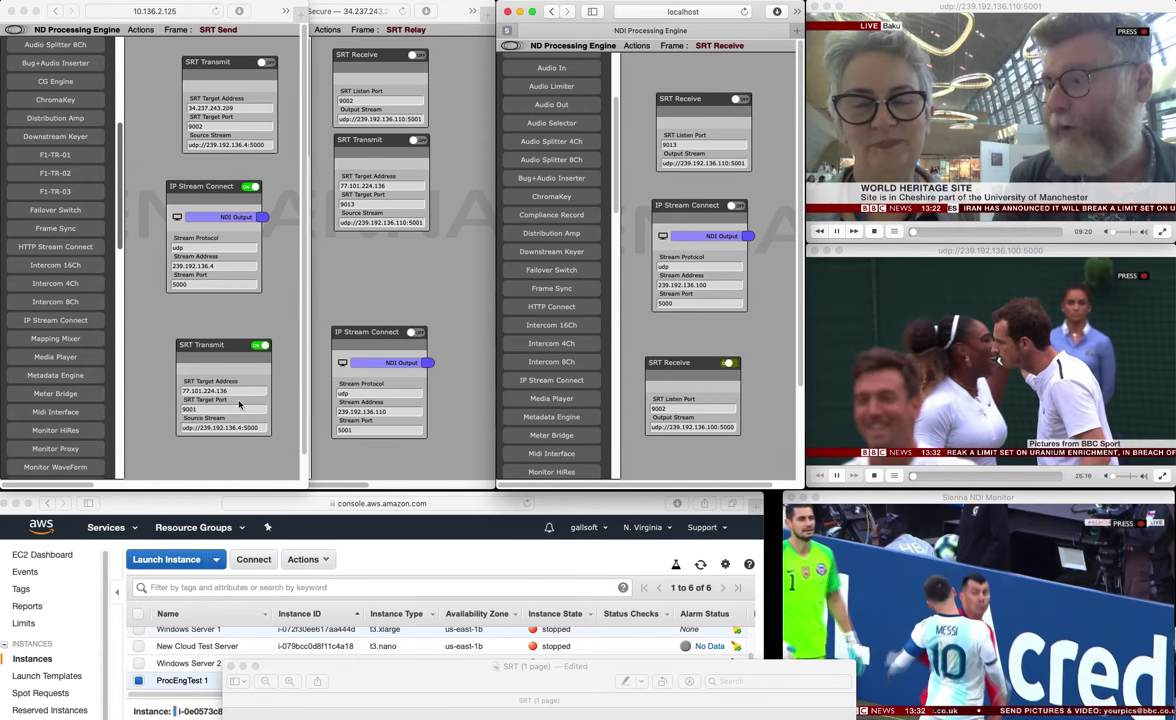
pyautogui.click(205, 322)
pyautogui.moveTo(216, 341); pyautogui.dragTo(203, 346)
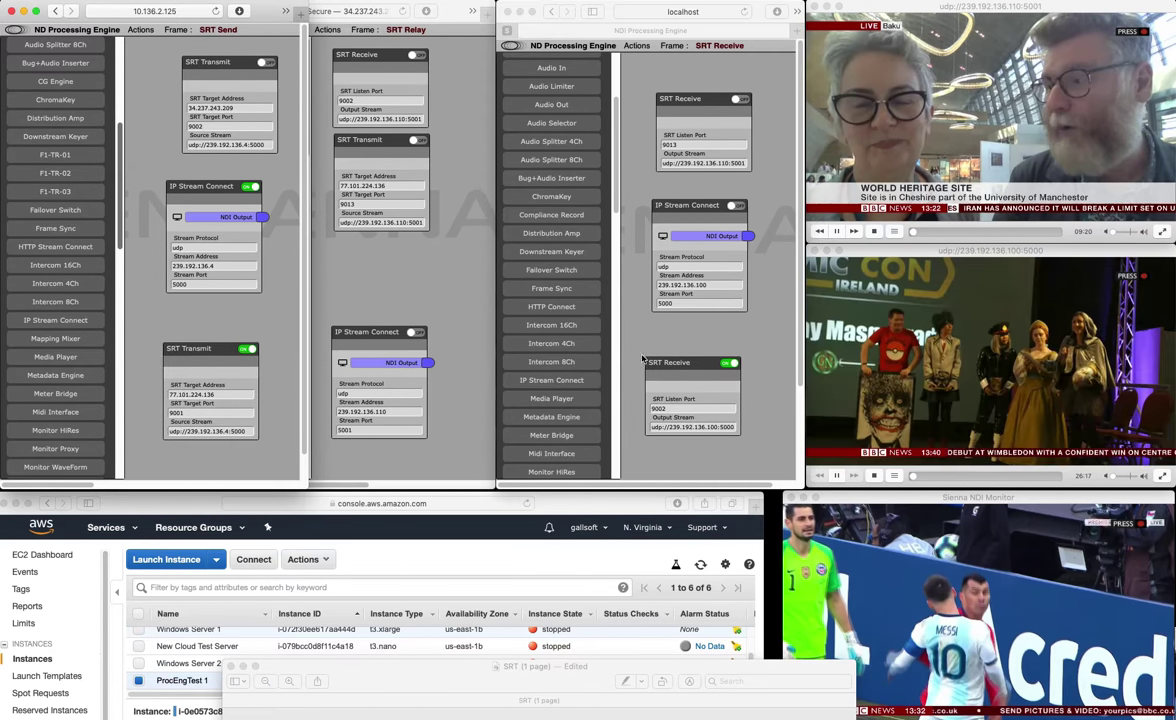
pyautogui.click(674, 362)
pyautogui.moveTo(674, 362); pyautogui.dragTo(683, 352)
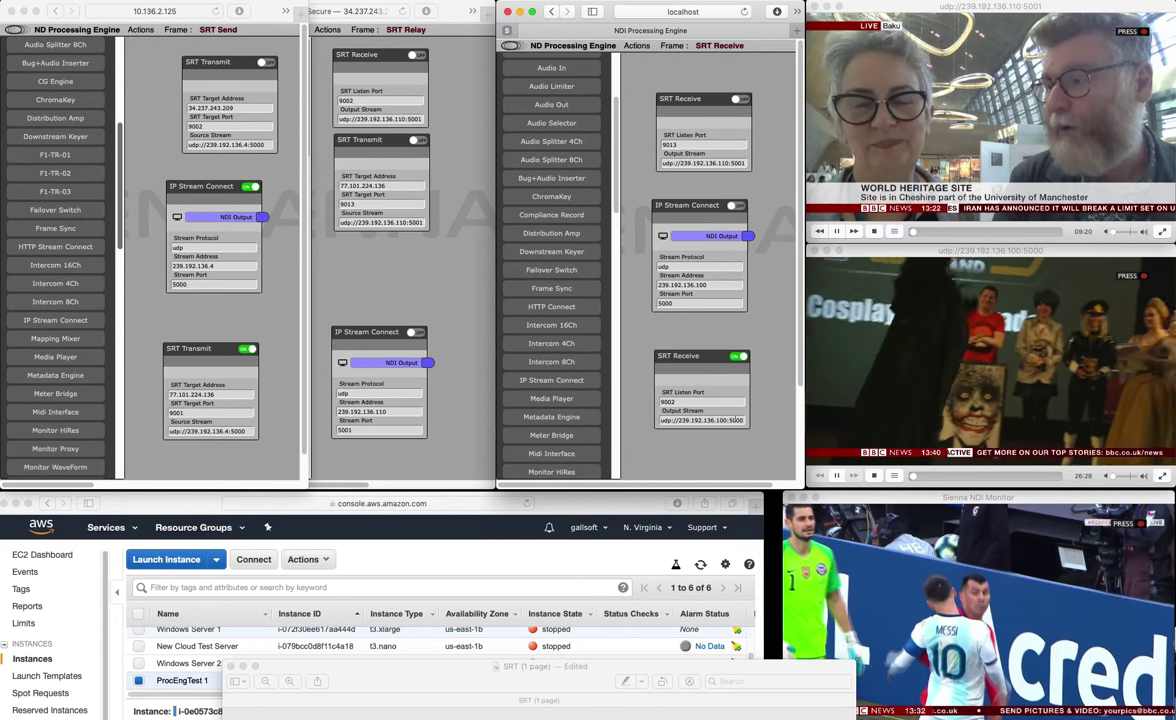
pyautogui.click(982, 258)
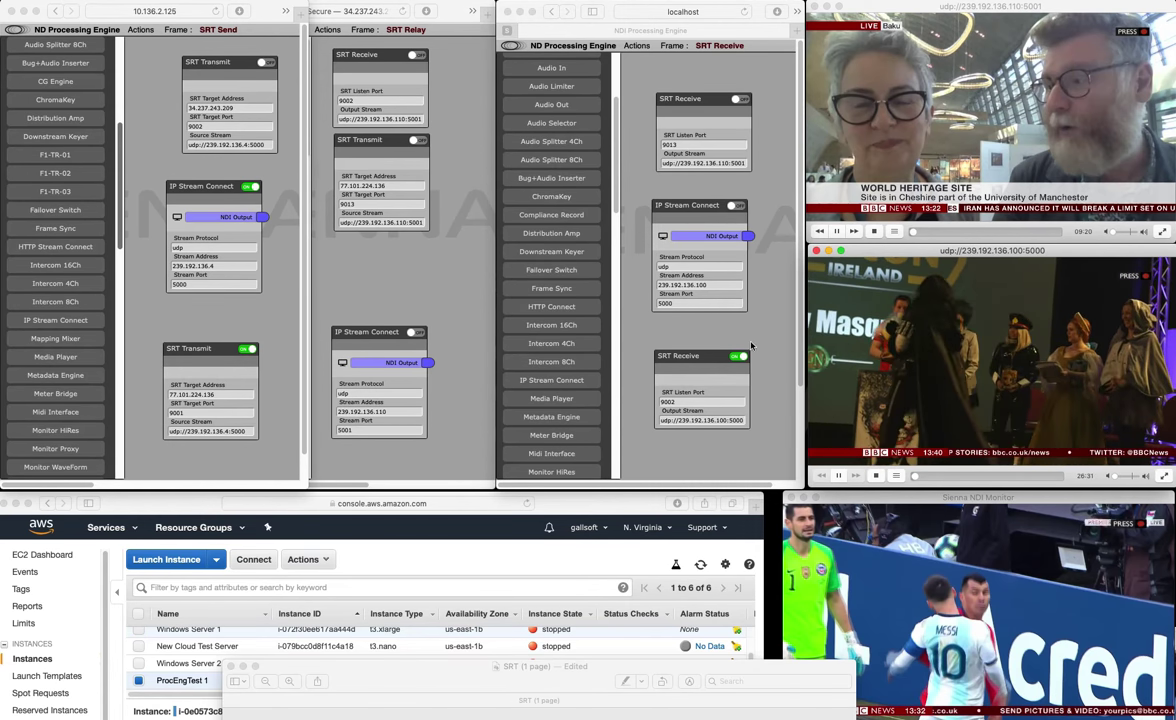
pyautogui.click(243, 457)
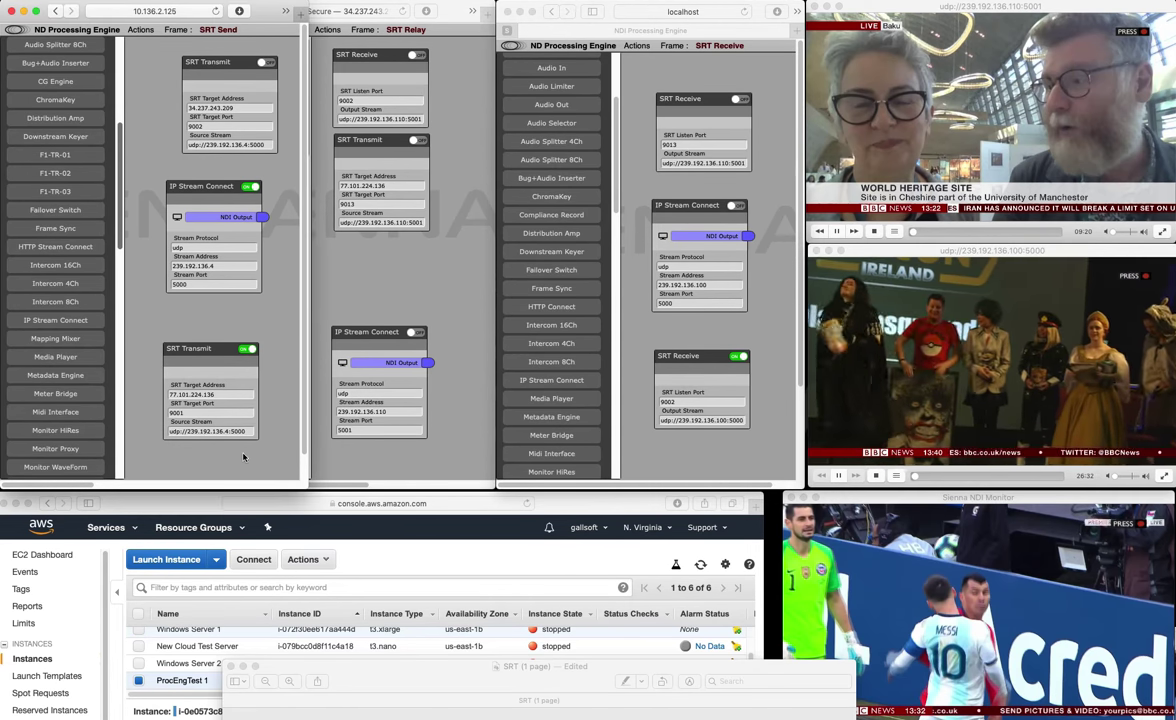
pyautogui.click(177, 217)
pyautogui.moveTo(517, 270); pyautogui.dragTo(86, 236)
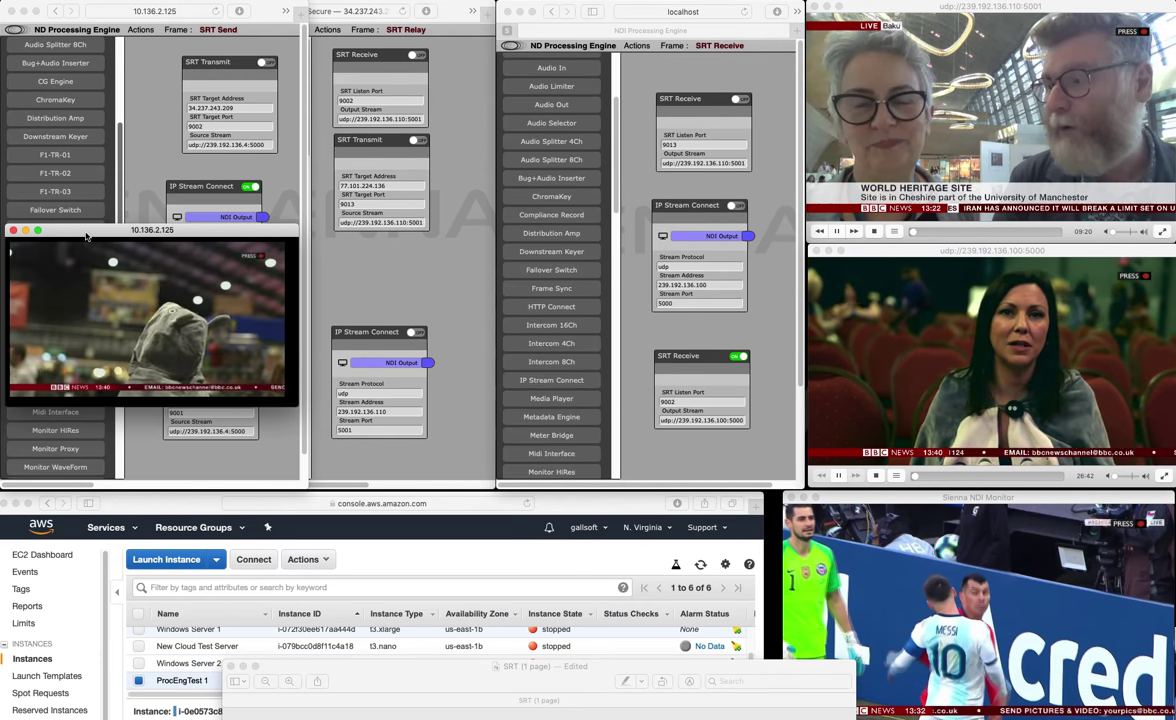
pyautogui.press('super+w')
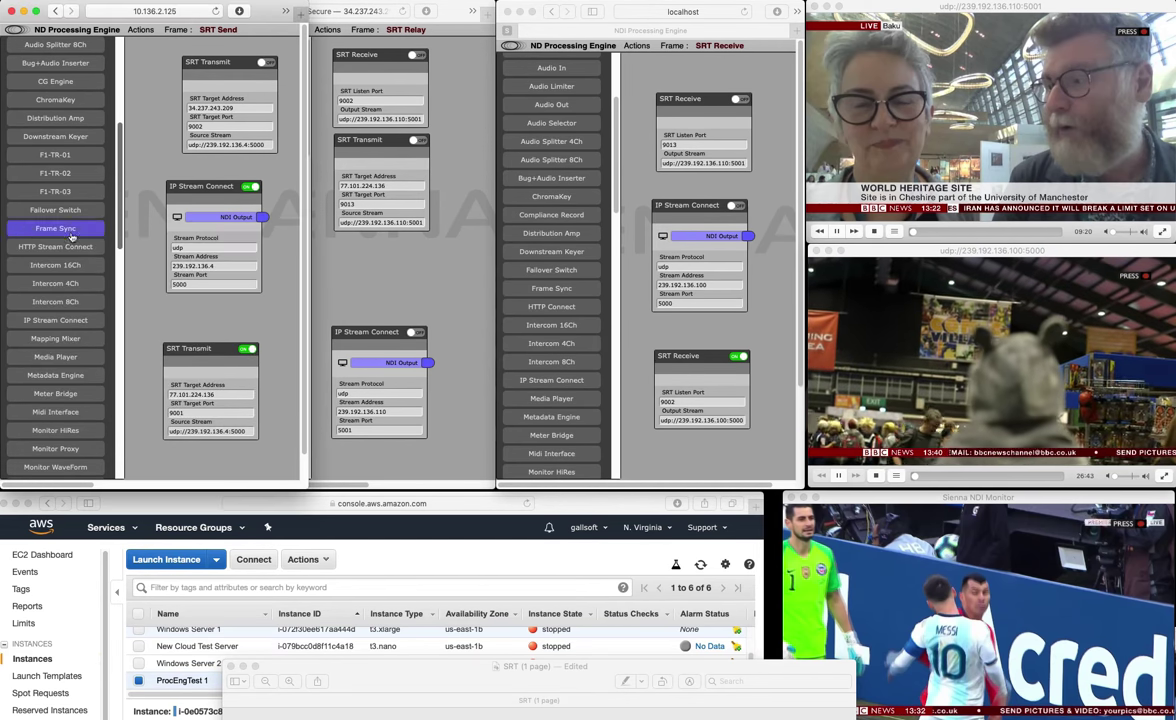
pyautogui.click(947, 253)
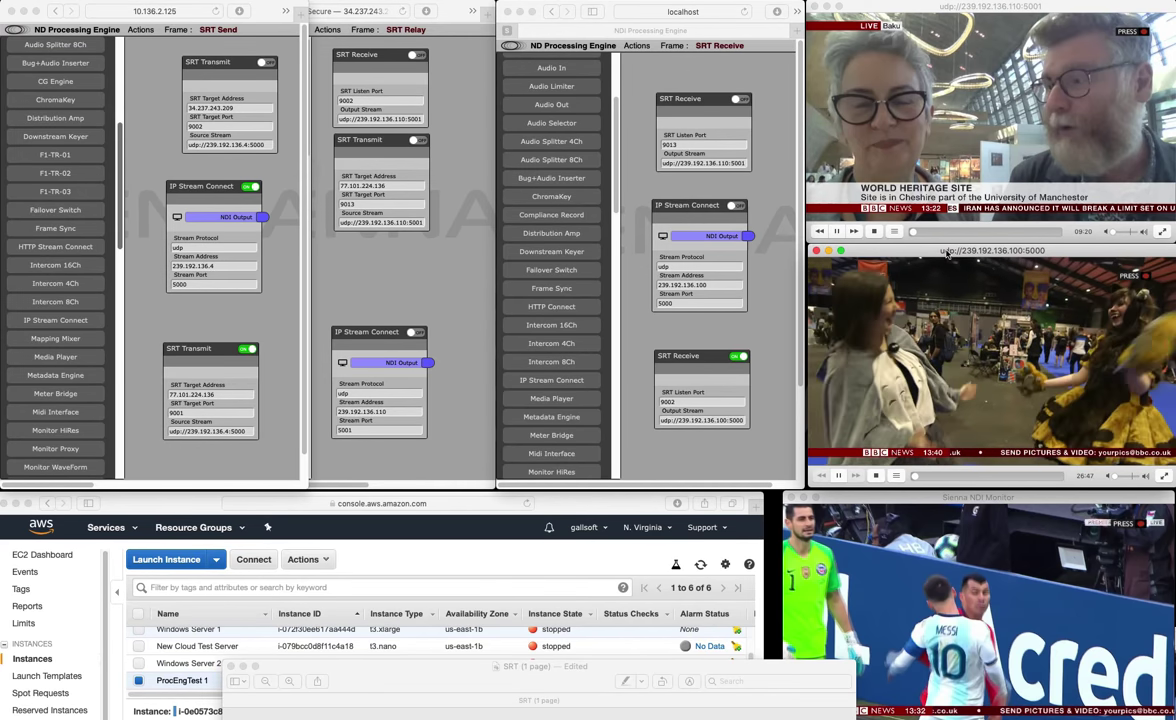
pyautogui.click(245, 300)
pyautogui.moveTo(221, 58); pyautogui.dragTo(208, 55)
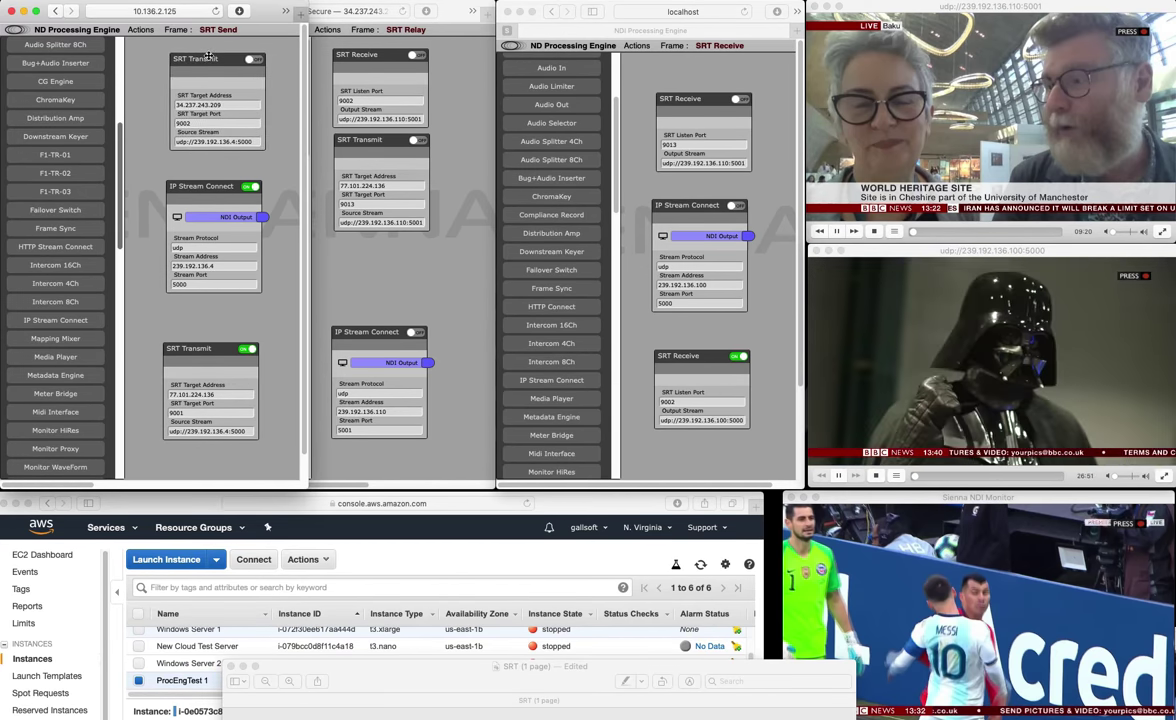
# Step: Start the top SRT Transmit to the AWS relay and the relay's SRT Receive on port 9002
pyautogui.click(449, 15)
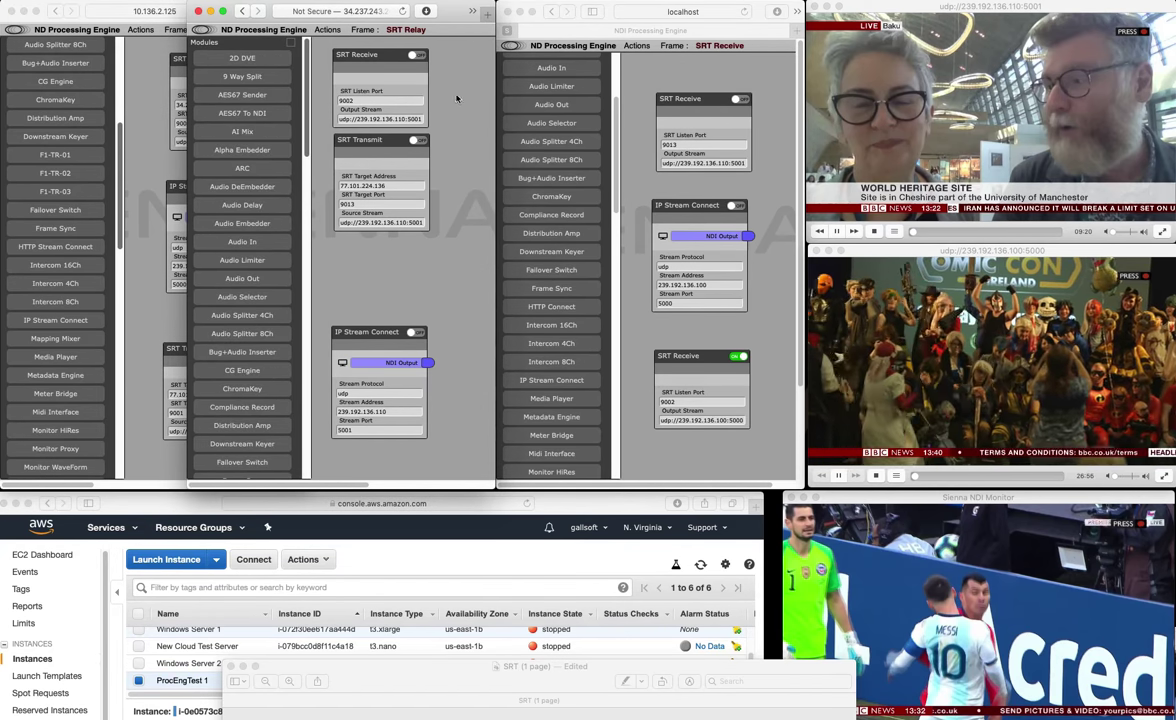
pyautogui.click(142, 143)
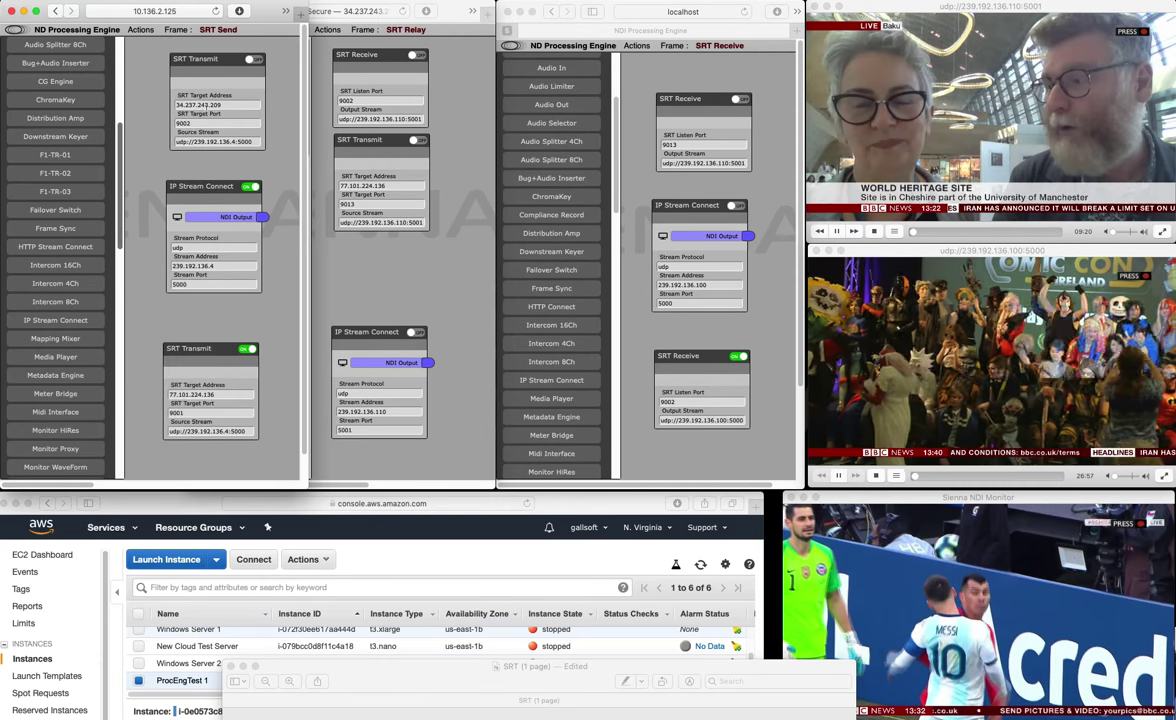
pyautogui.click(255, 60)
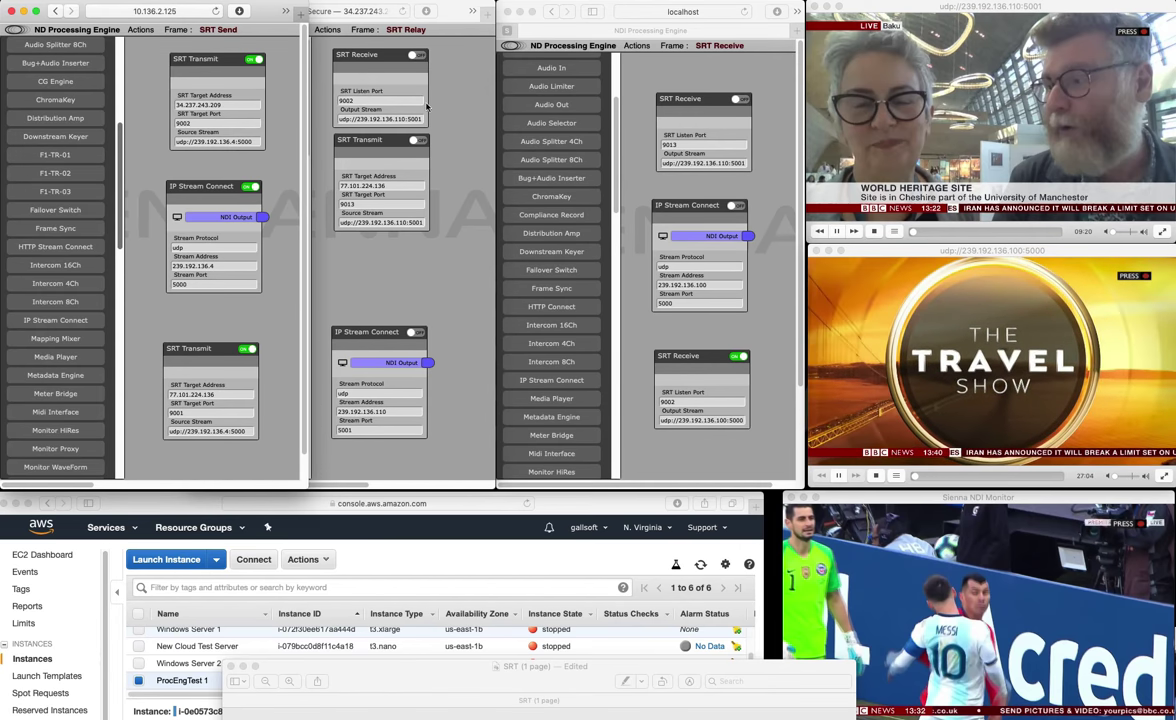
pyautogui.click(460, 100)
pyautogui.click(420, 56)
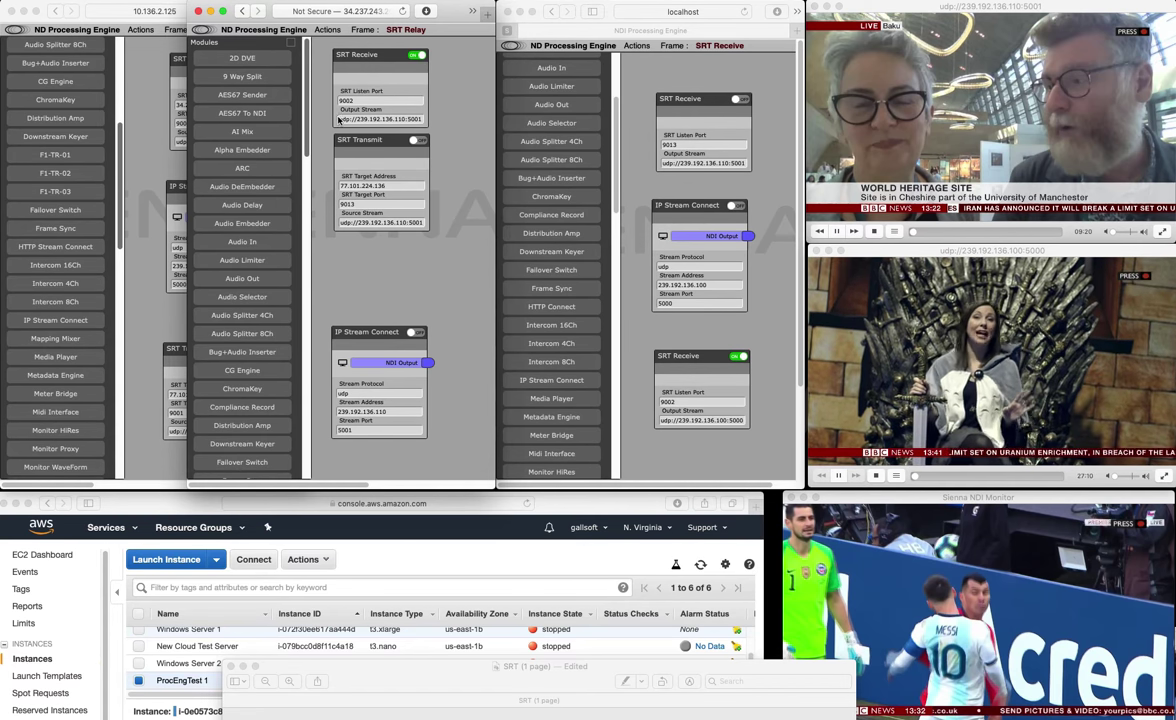
pyautogui.click(159, 119)
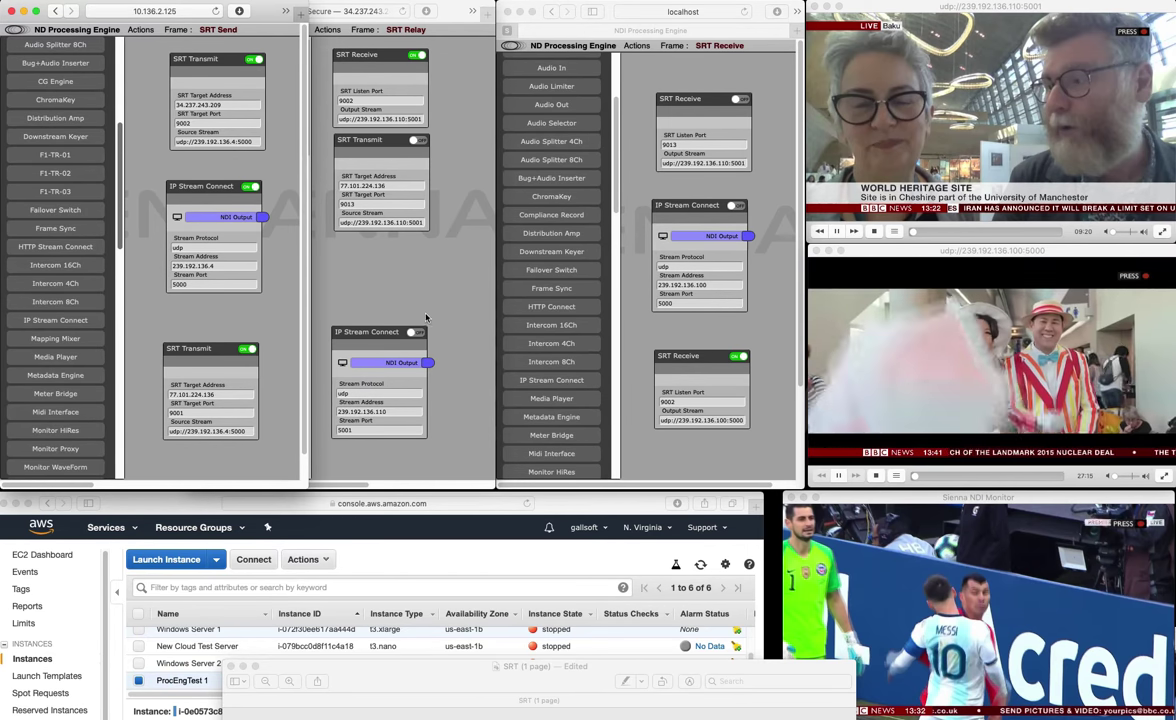
pyautogui.click(393, 291)
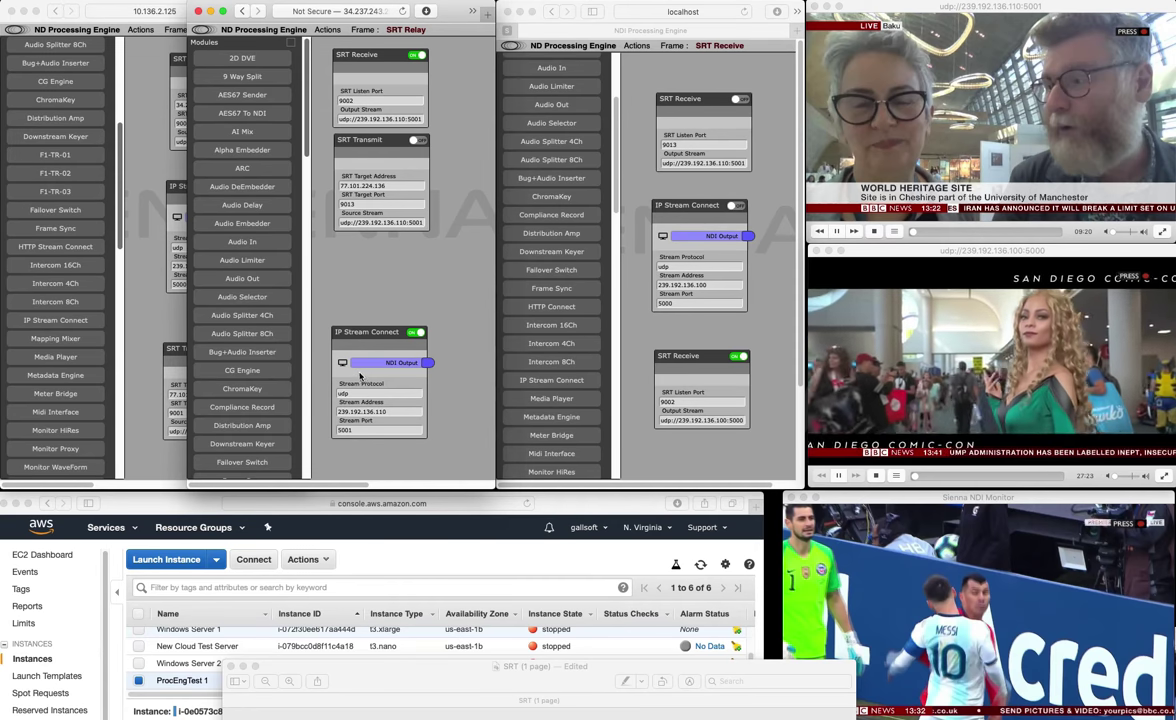
# Step: Preview the relay's NDI output as video, reposition the preview, then close it
pyautogui.click(343, 365)
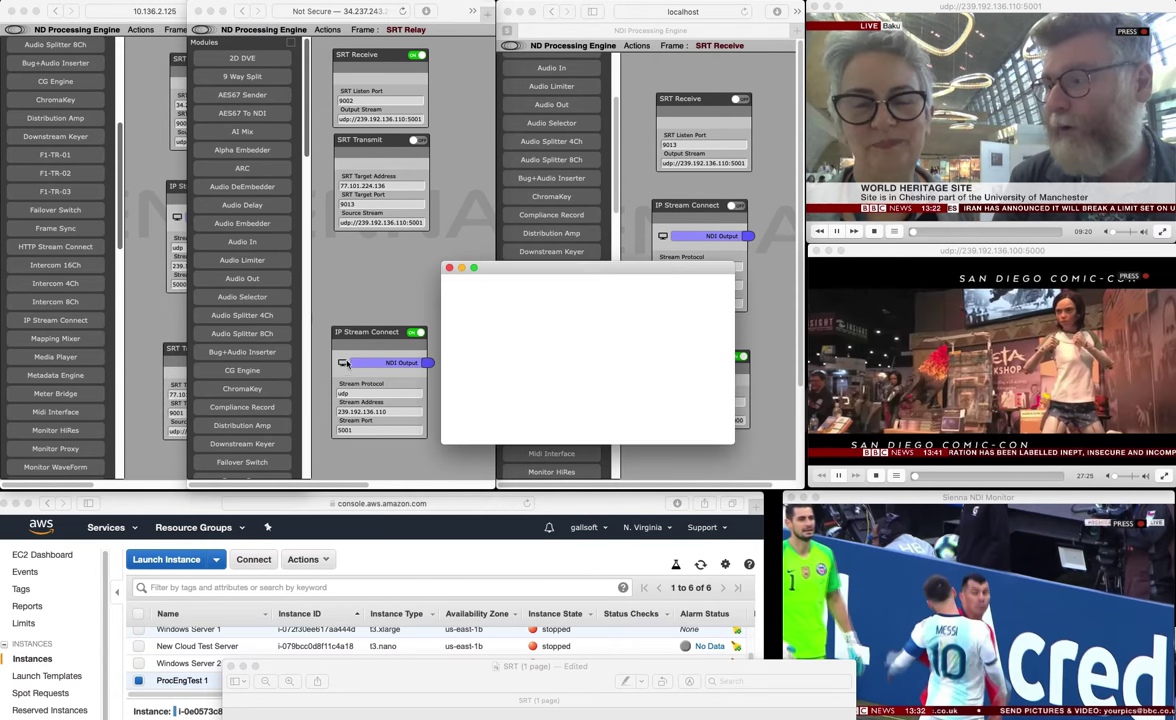
pyautogui.moveTo(494, 263); pyautogui.dragTo(285, 284)
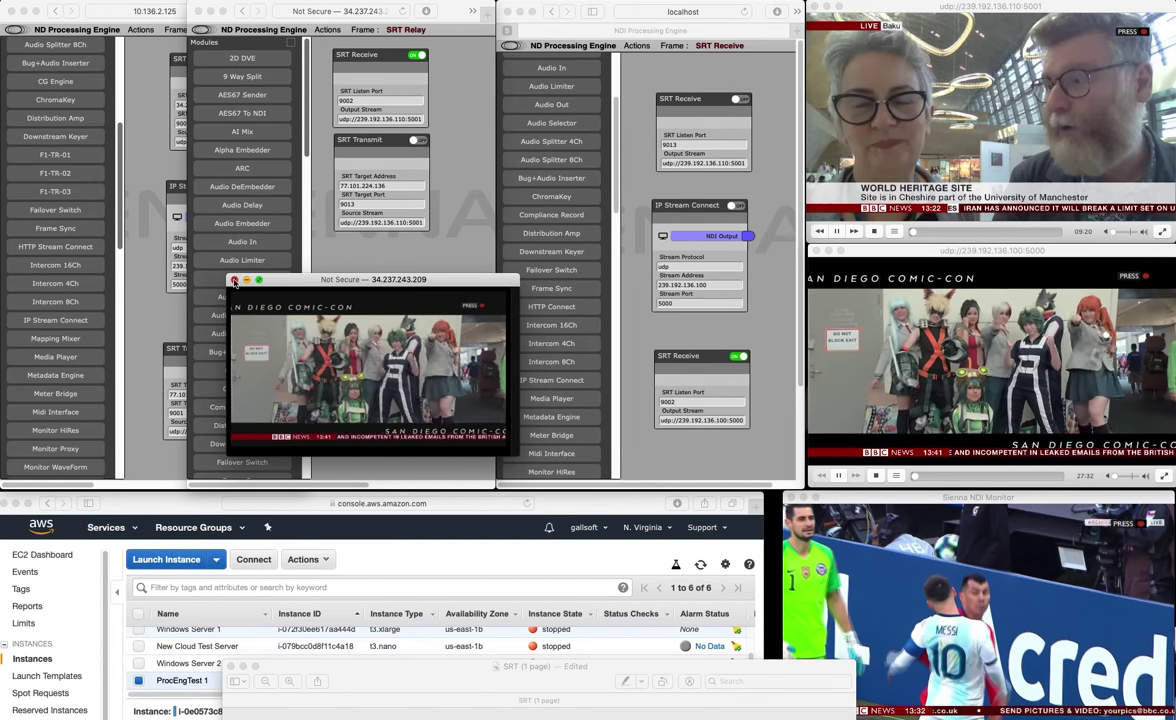
pyautogui.click(234, 281)
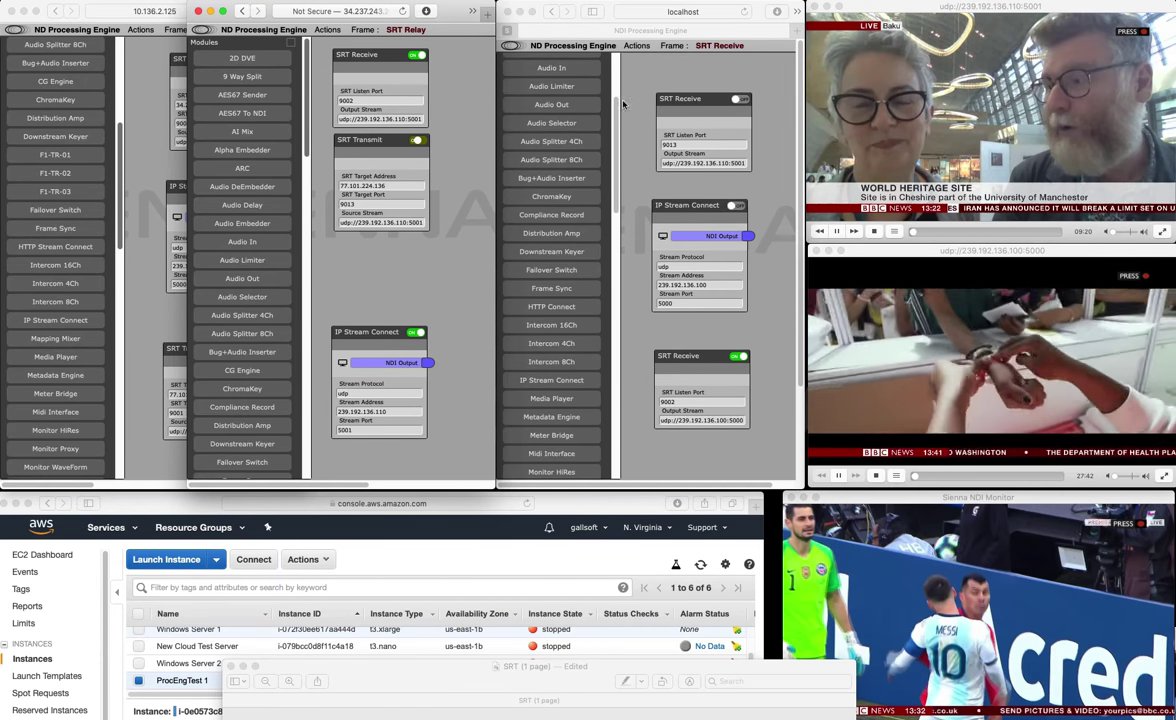
# Step: Switch on the SRT Receive on port 9013, then bring the Send, Relay and Receive frames forward in turn
pyautogui.click(658, 82)
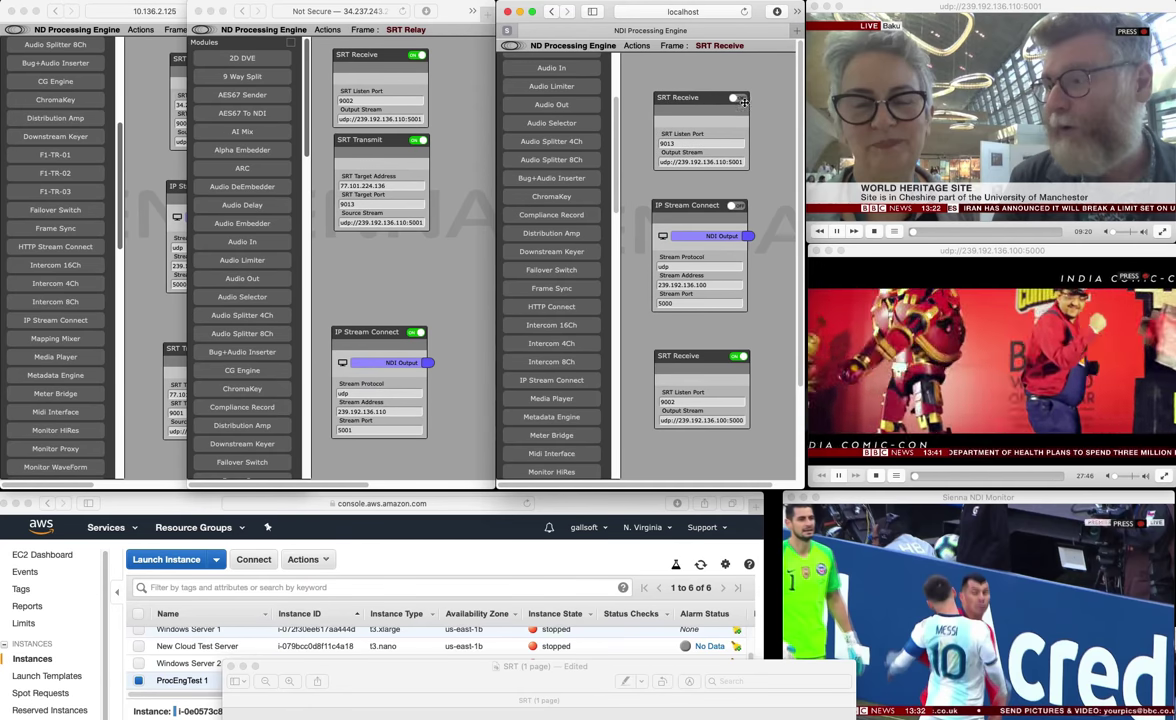
pyautogui.click(740, 99)
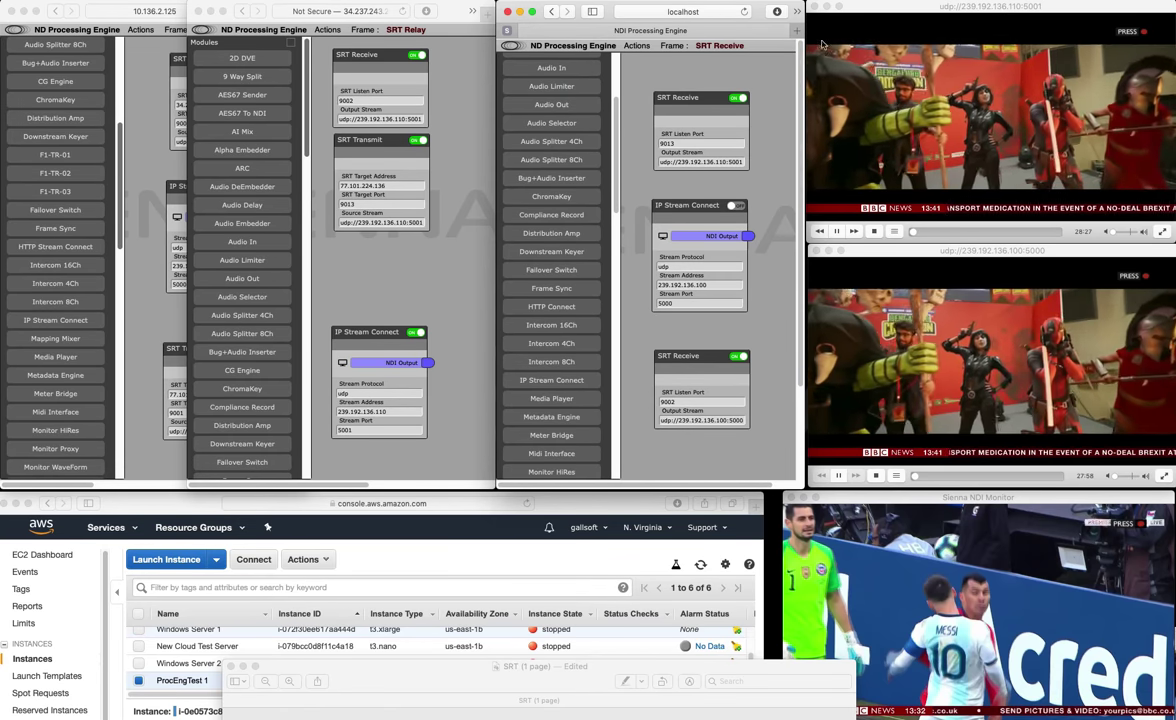
pyautogui.click(138, 149)
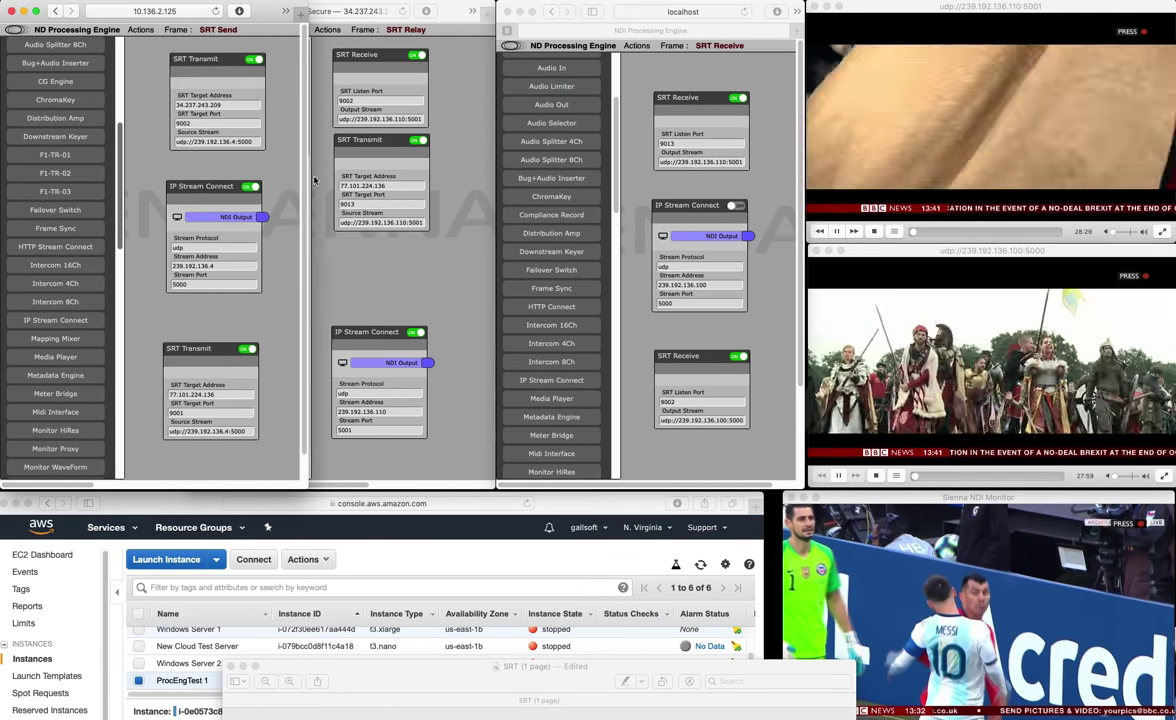
pyautogui.click(343, 240)
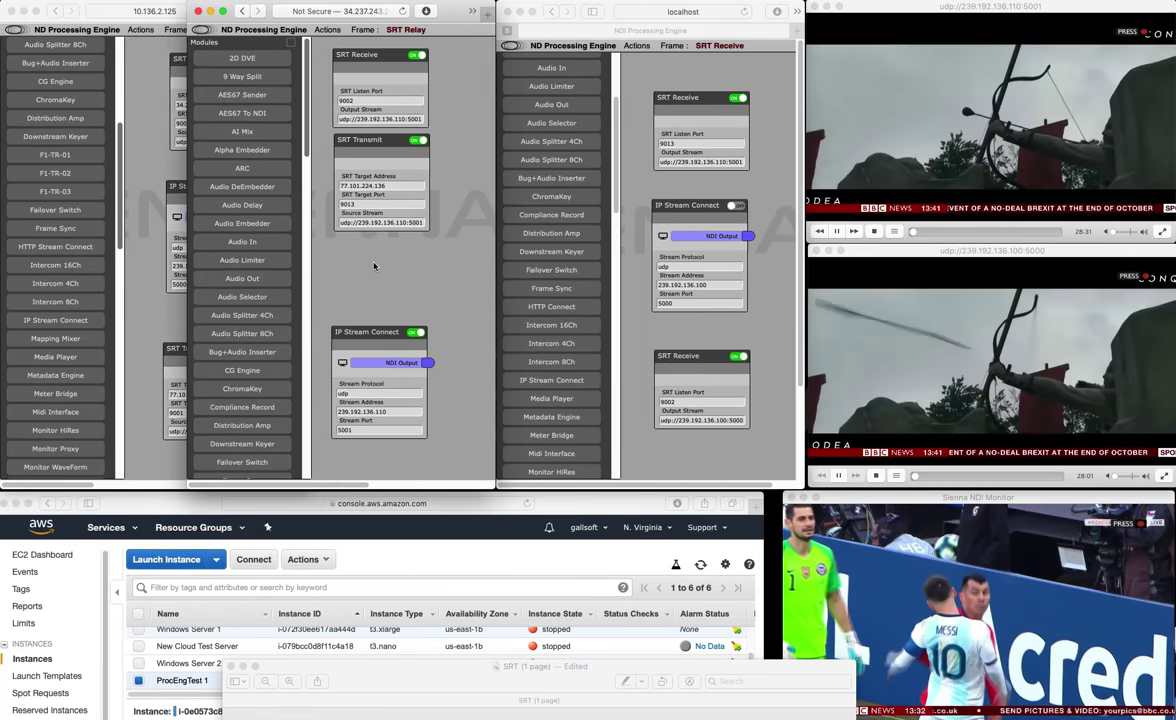
pyautogui.click(645, 195)
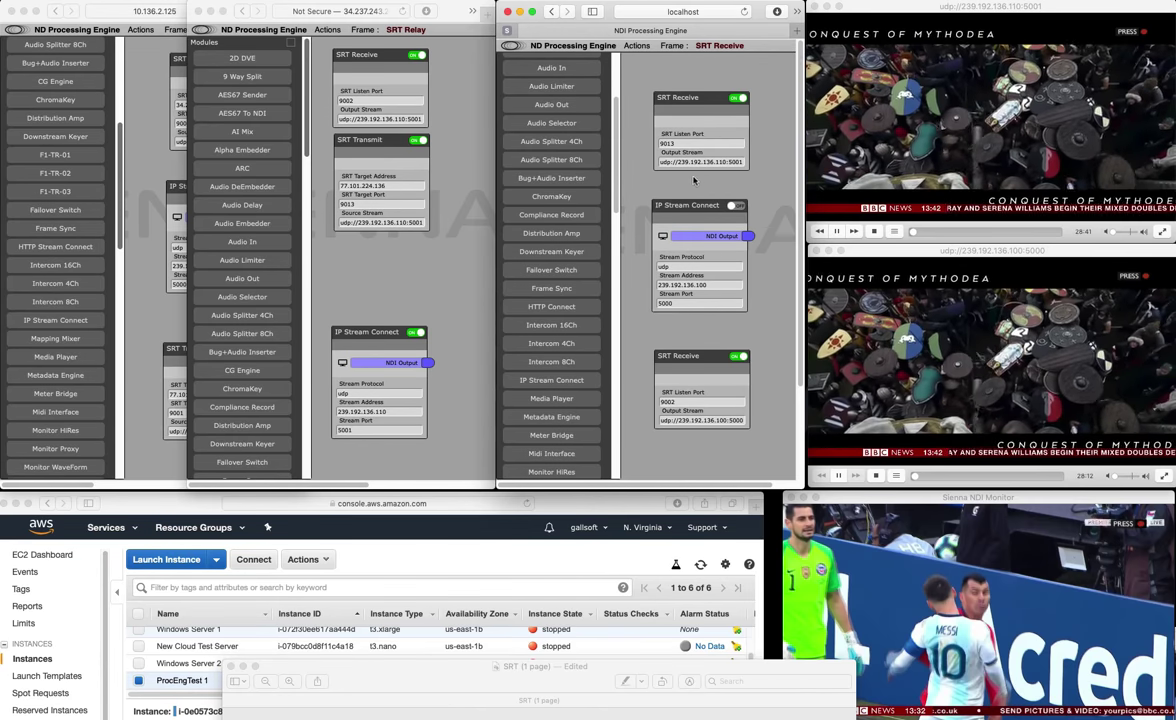
# Step: Turn on the IP Stream Connect for 239.192.136.100:5000 and shift the NDI Monitor window left
pyautogui.moveTo(698, 205); pyautogui.dragTo(698, 201)
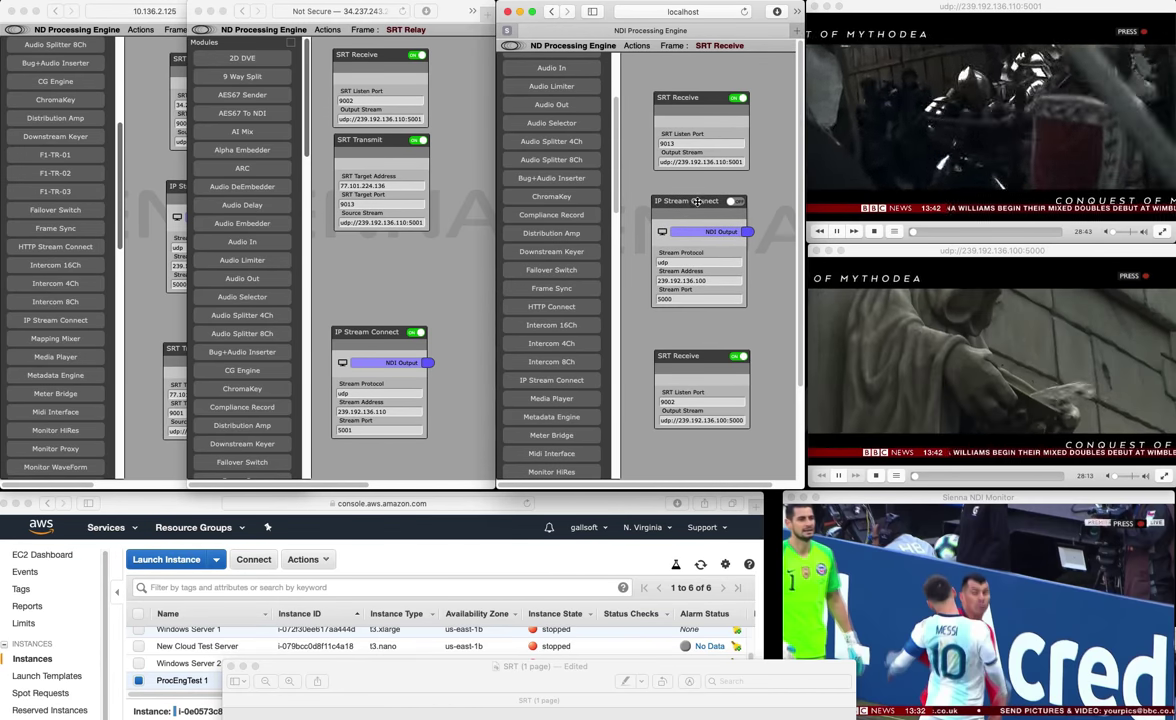
pyautogui.click(1019, 257)
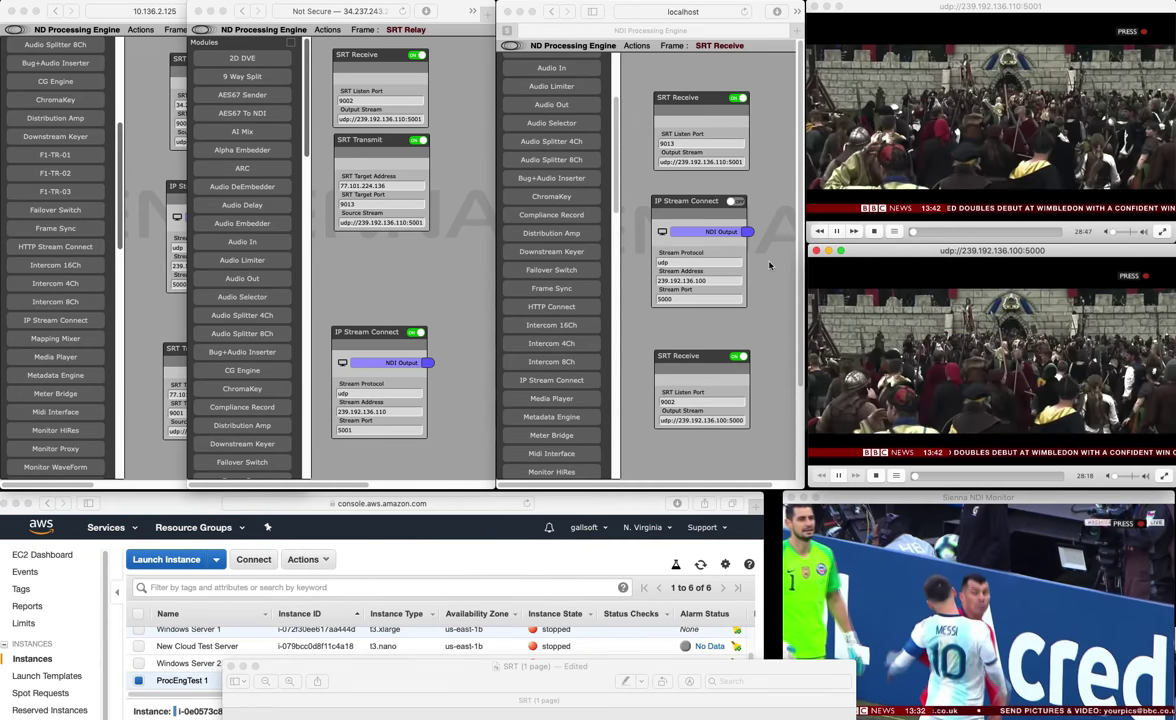
pyautogui.click(736, 201)
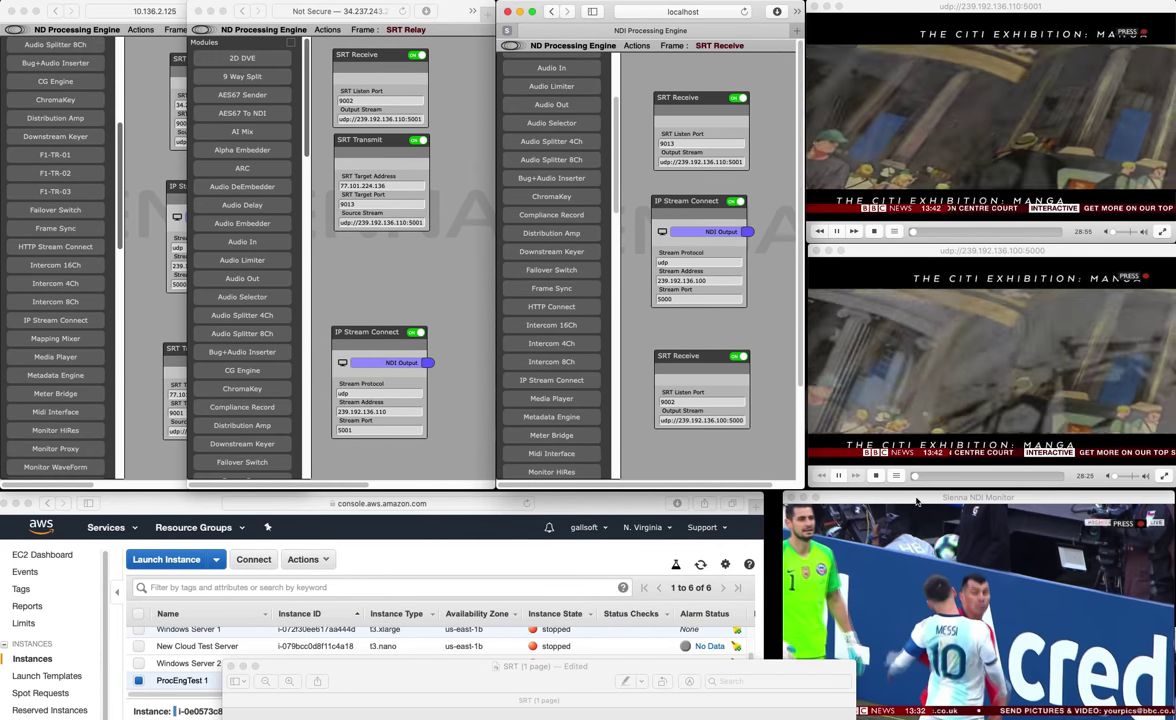
pyautogui.moveTo(915, 500); pyautogui.dragTo(822, 416)
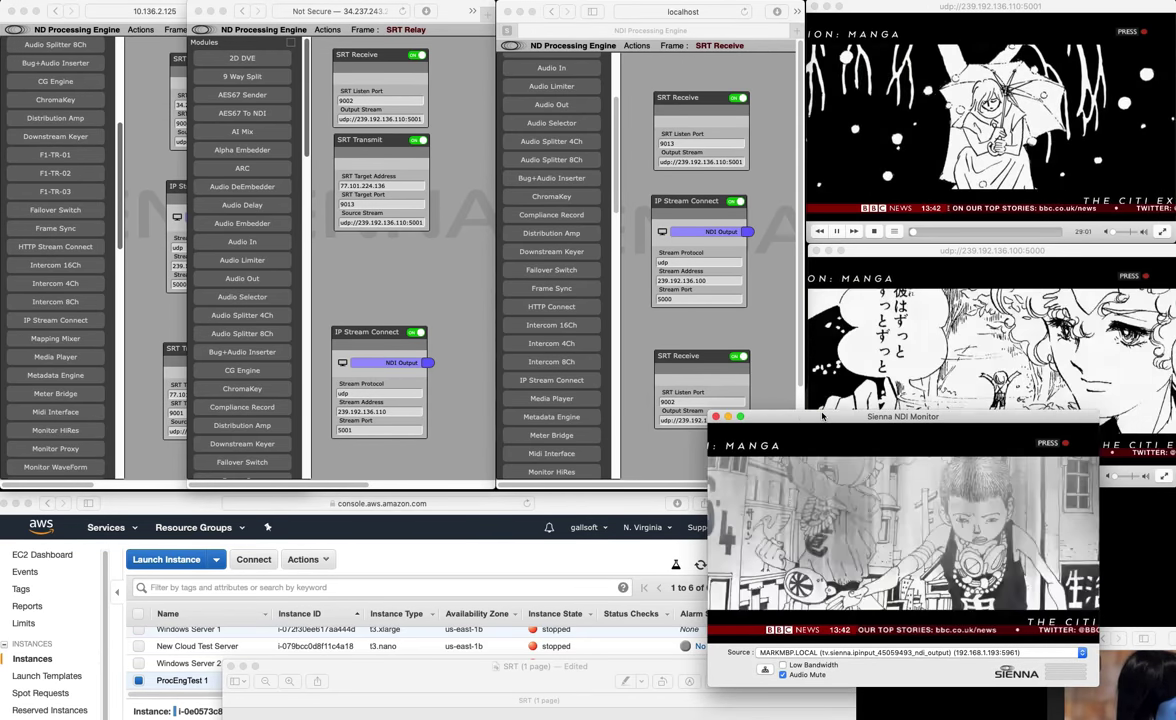
# Step: Place the NDI Monitor beside the udp 5000 and 5001 players and move the WebLink preview top-left
pyautogui.moveTo(822, 416); pyautogui.dragTo(738, 445)
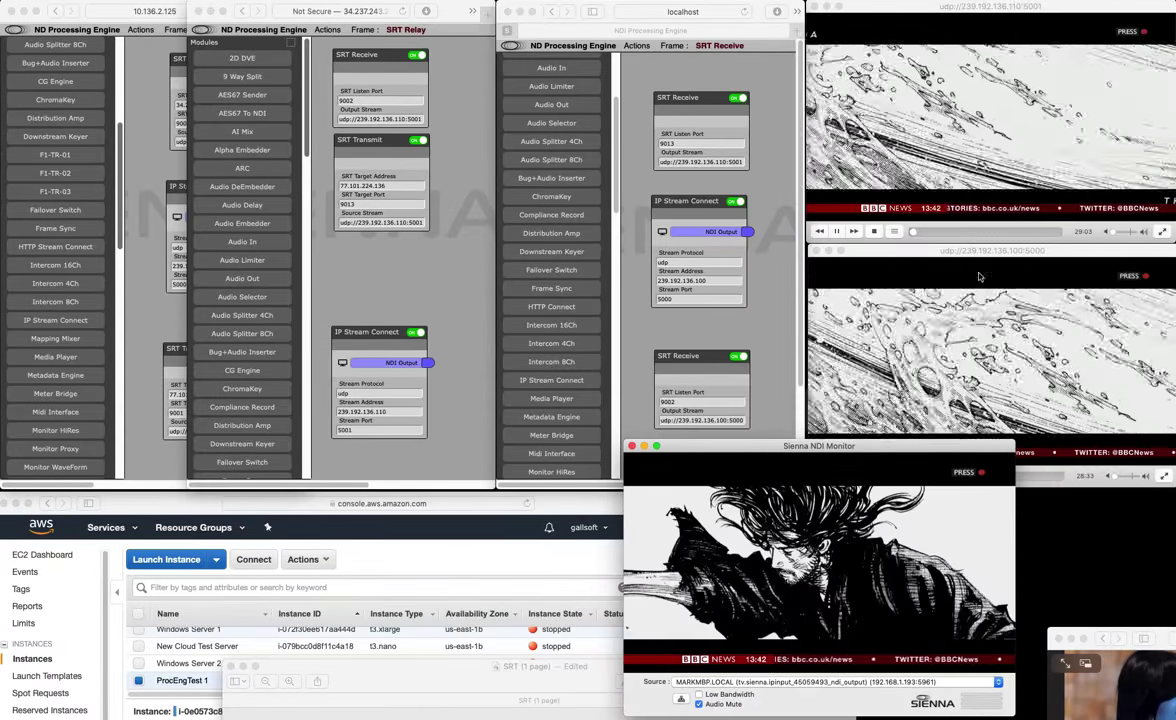
pyautogui.click(971, 250)
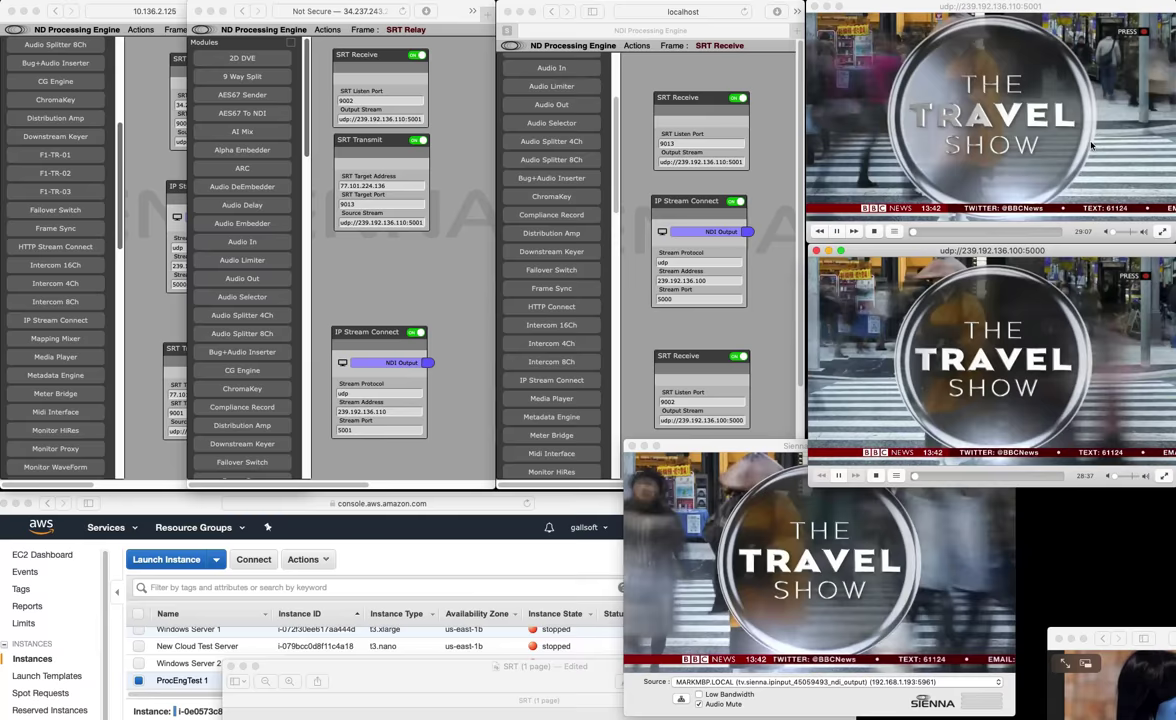
pyautogui.moveTo(760, 445); pyautogui.dragTo(722, 453)
pyautogui.click(169, 316)
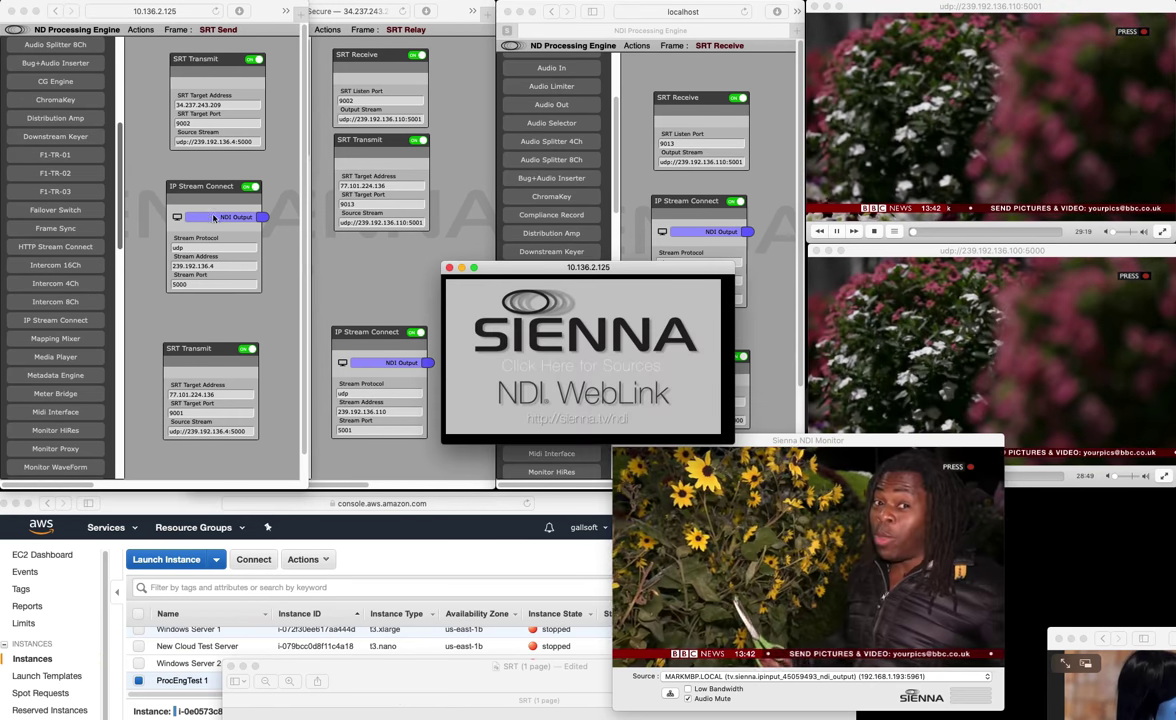
pyautogui.moveTo(533, 267); pyautogui.dragTo(78, 173)
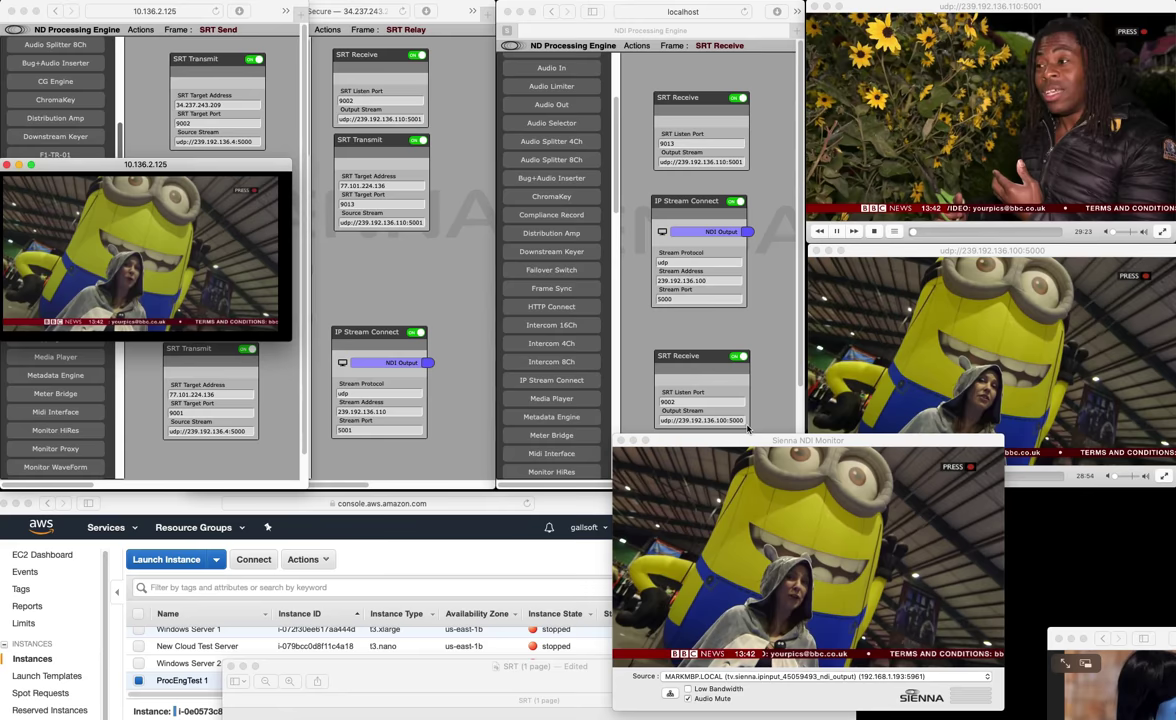
pyautogui.moveTo(753, 461); pyautogui.dragTo(847, 470)
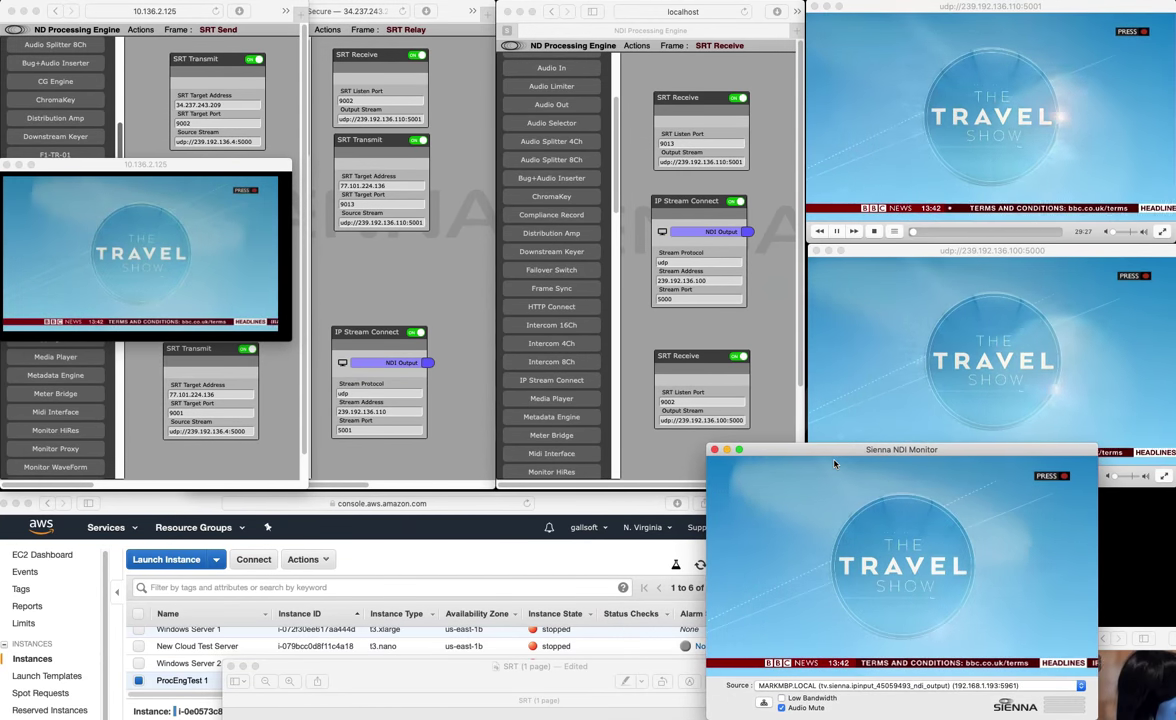
pyautogui.moveTo(820, 455); pyautogui.dragTo(405, 168)
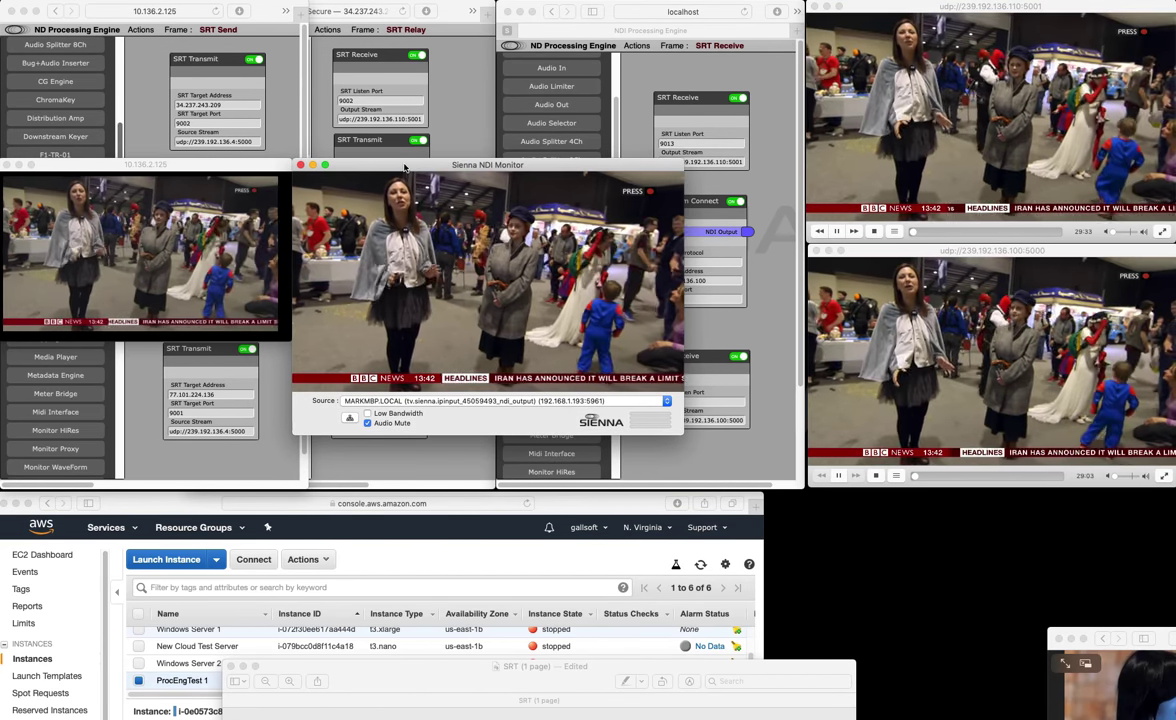
pyautogui.moveTo(405, 167); pyautogui.dragTo(914, 520)
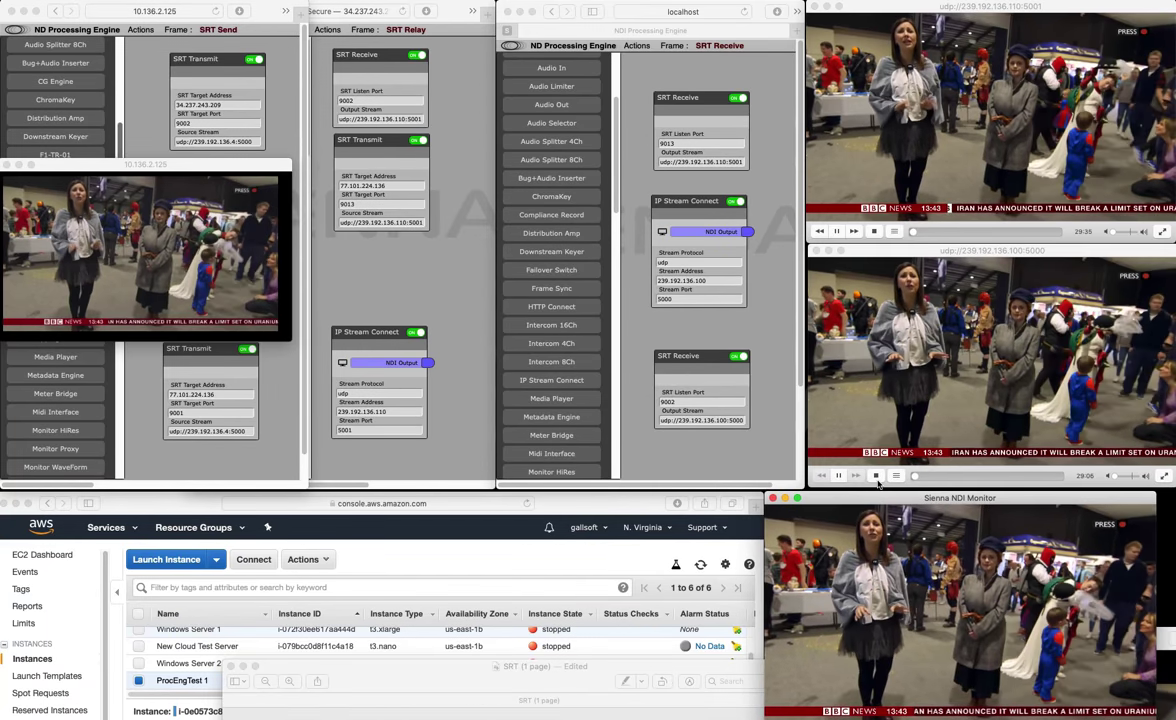
pyautogui.click(913, 140)
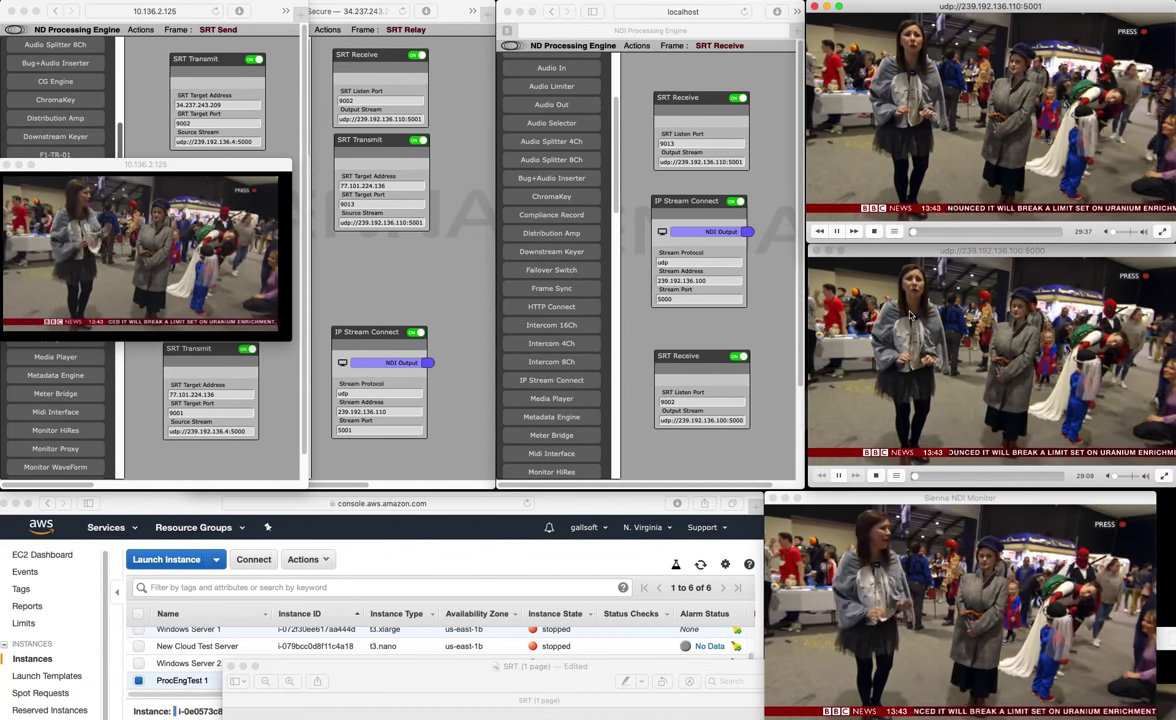
pyautogui.moveTo(887, 496)
pyautogui.mouseDown()
pyautogui.moveTo(893, 249)
pyautogui.moveTo(893, 499)
pyautogui.mouseUp()
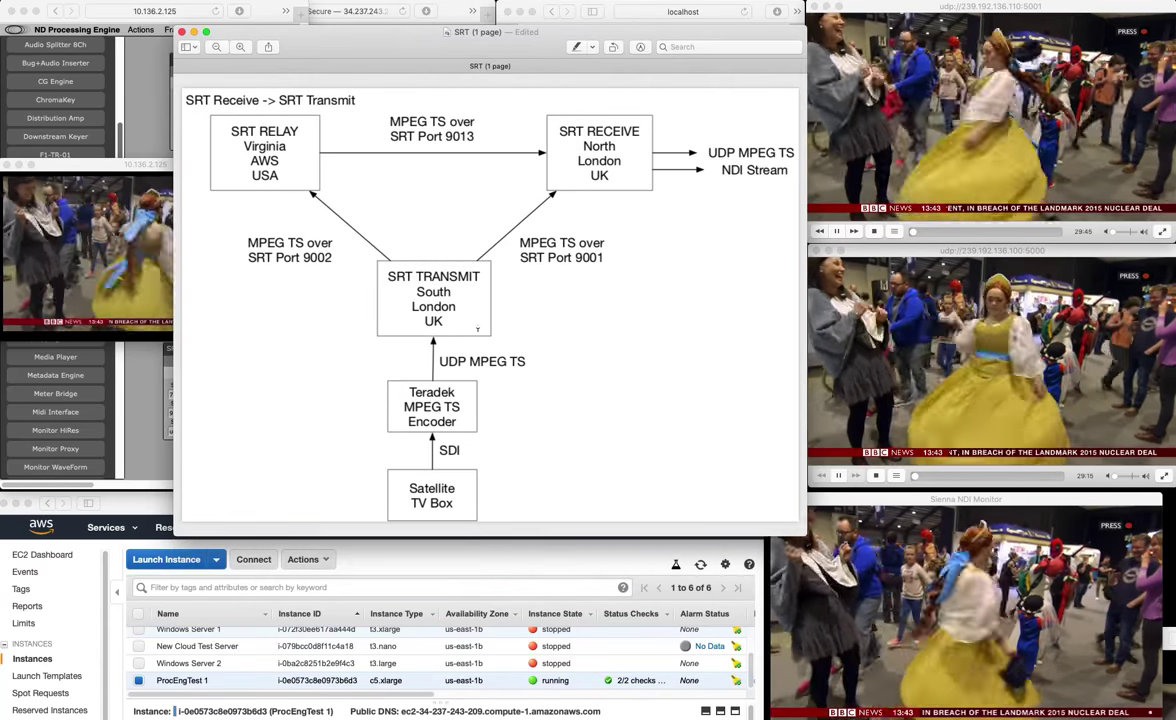
# Step: Highlight Satellite TV Box, the Teradek MPEG TS Encoder, SRT TRANSMIT and the diagram title in turn
pyautogui.moveTo(402, 488); pyautogui.dragTo(456, 505)
pyautogui.click(375, 513)
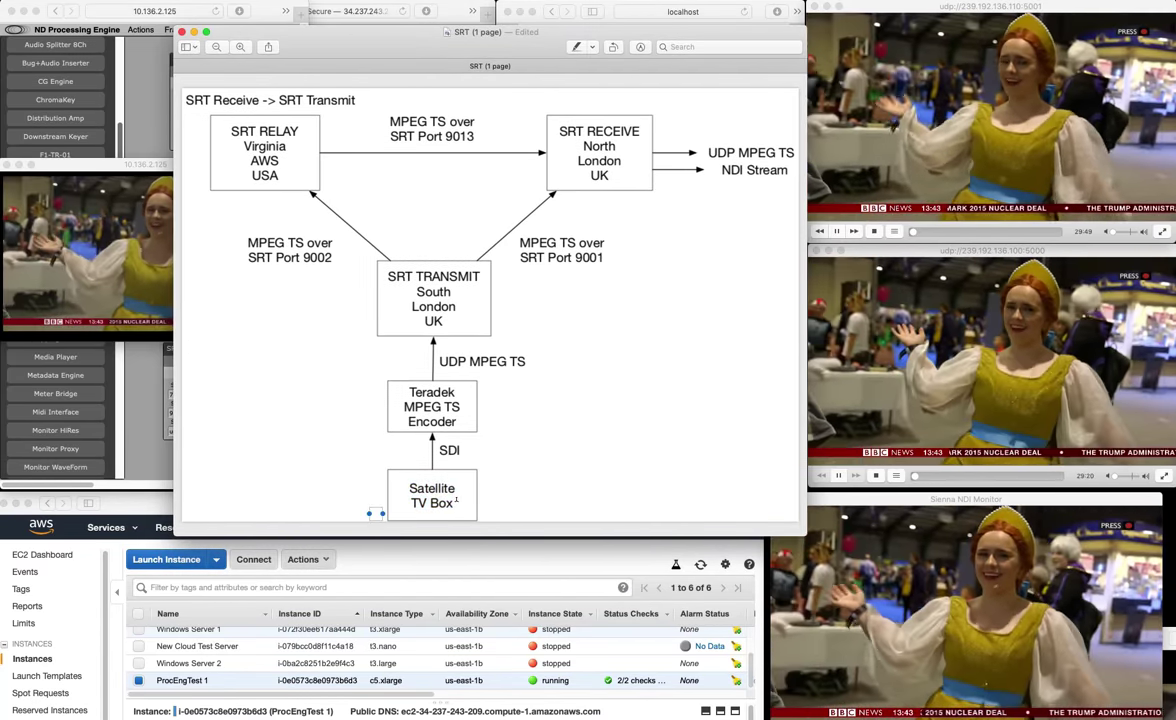
pyautogui.moveTo(405, 388); pyautogui.dragTo(459, 422)
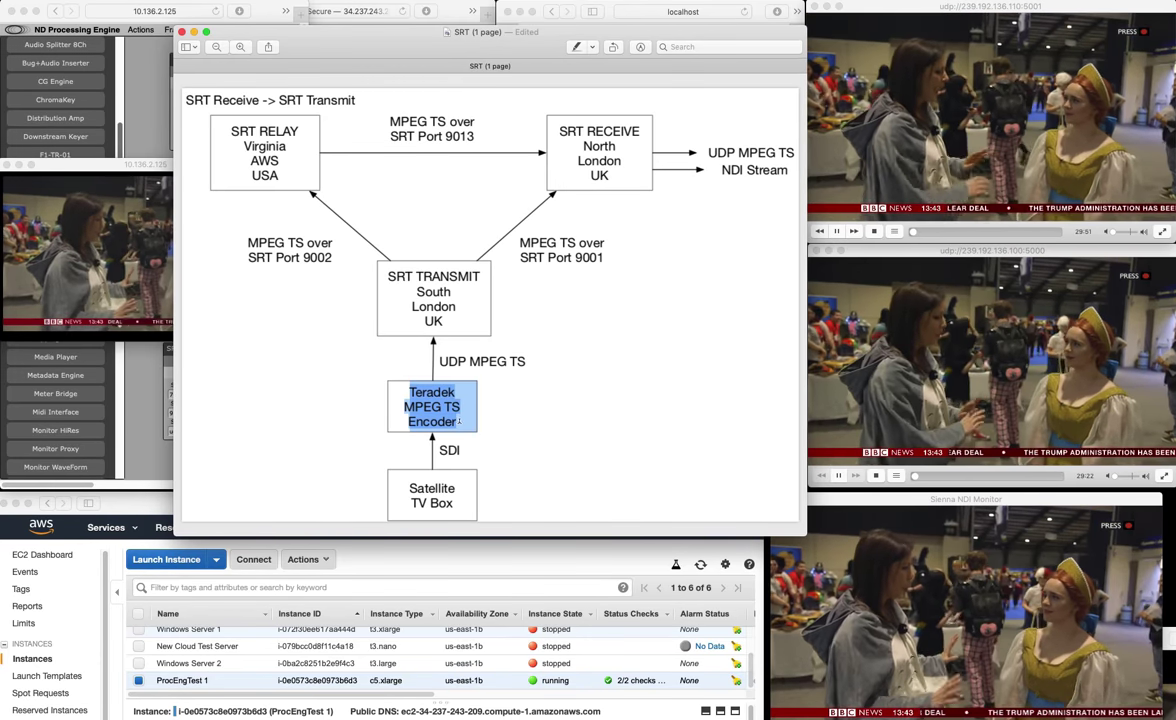
pyautogui.click(461, 408)
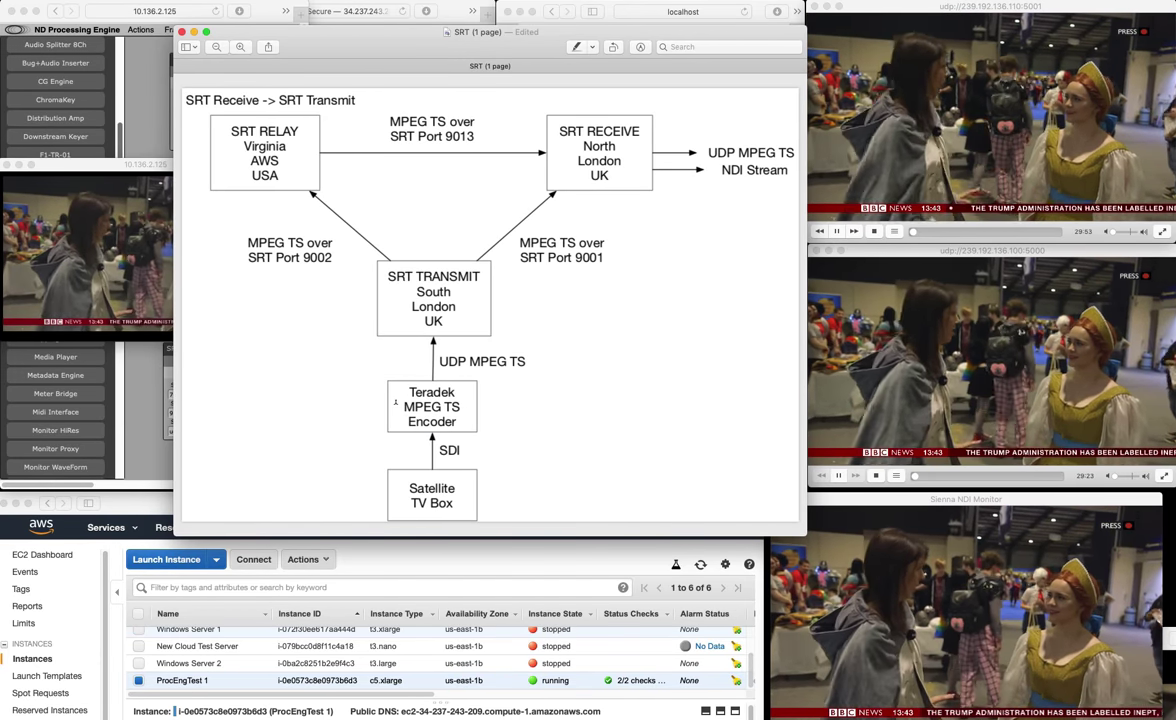
pyautogui.moveTo(395, 402); pyautogui.dragTo(461, 404)
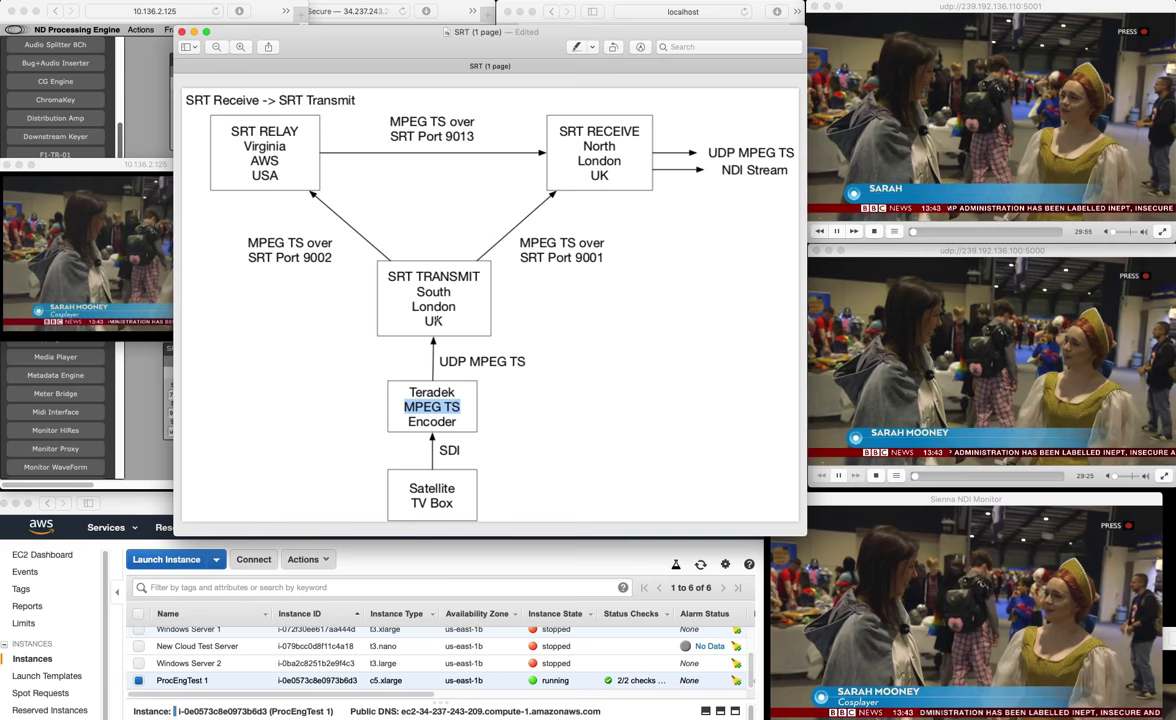
pyautogui.click(507, 300)
pyautogui.moveTo(388, 276); pyautogui.dragTo(479, 277)
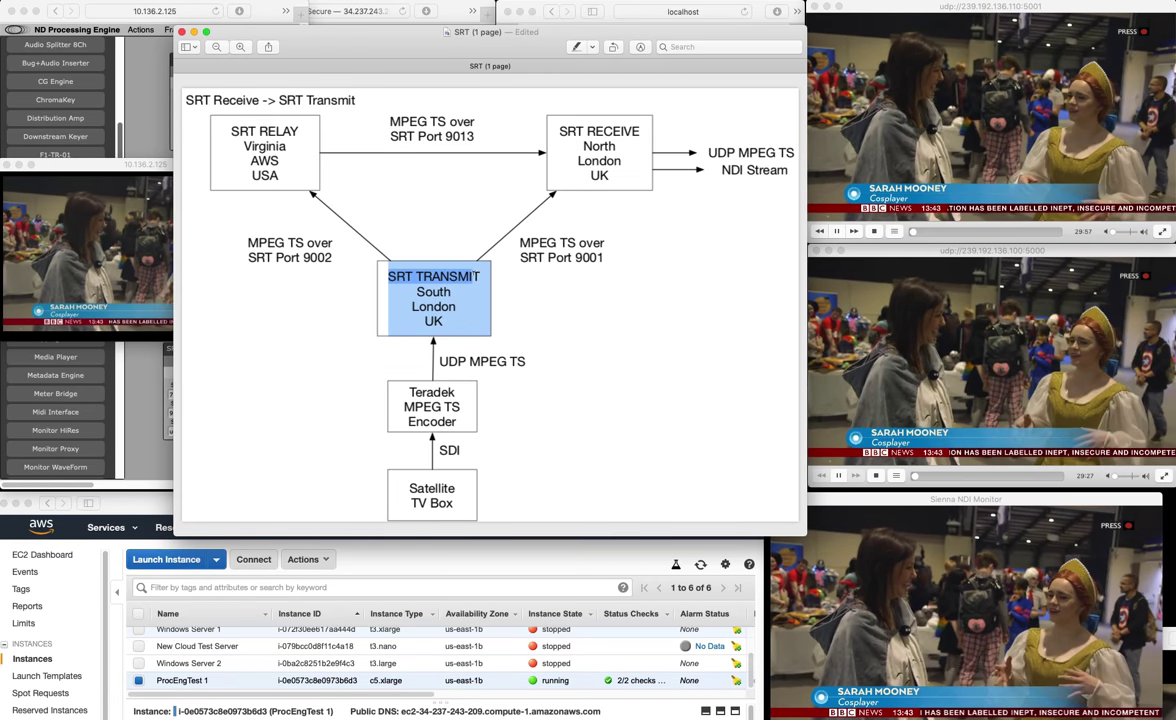
pyautogui.click(466, 290)
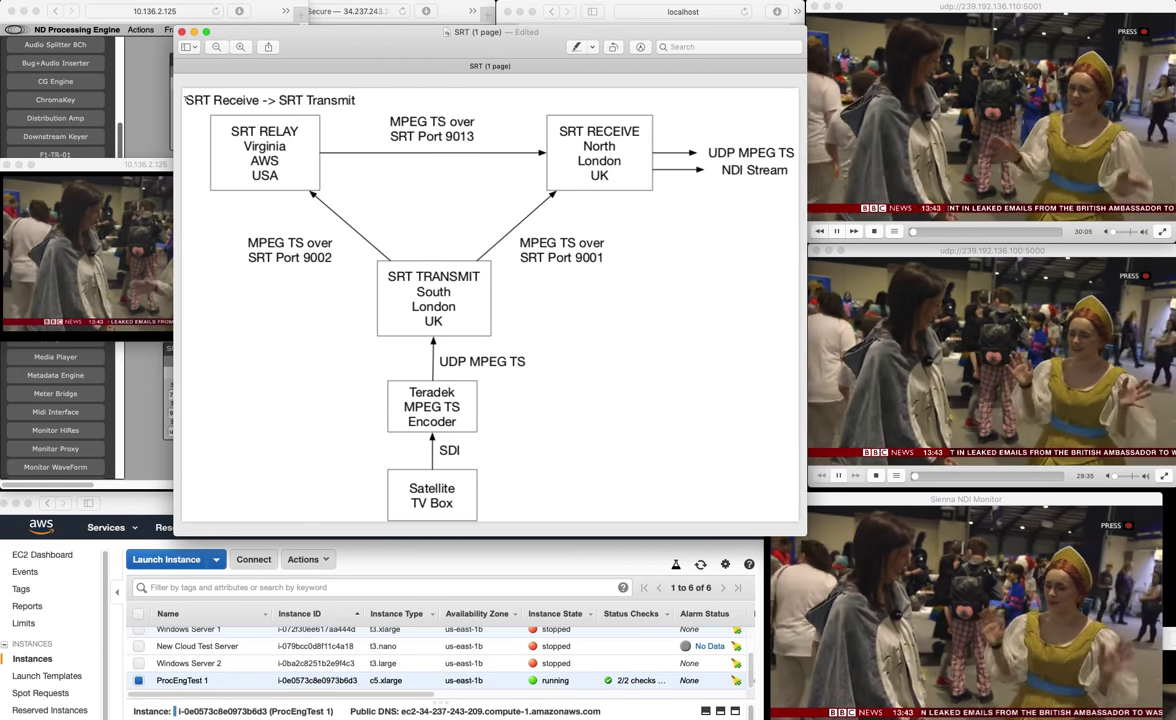
pyautogui.moveTo(184, 100); pyautogui.dragTo(340, 100)
pyautogui.click(247, 113)
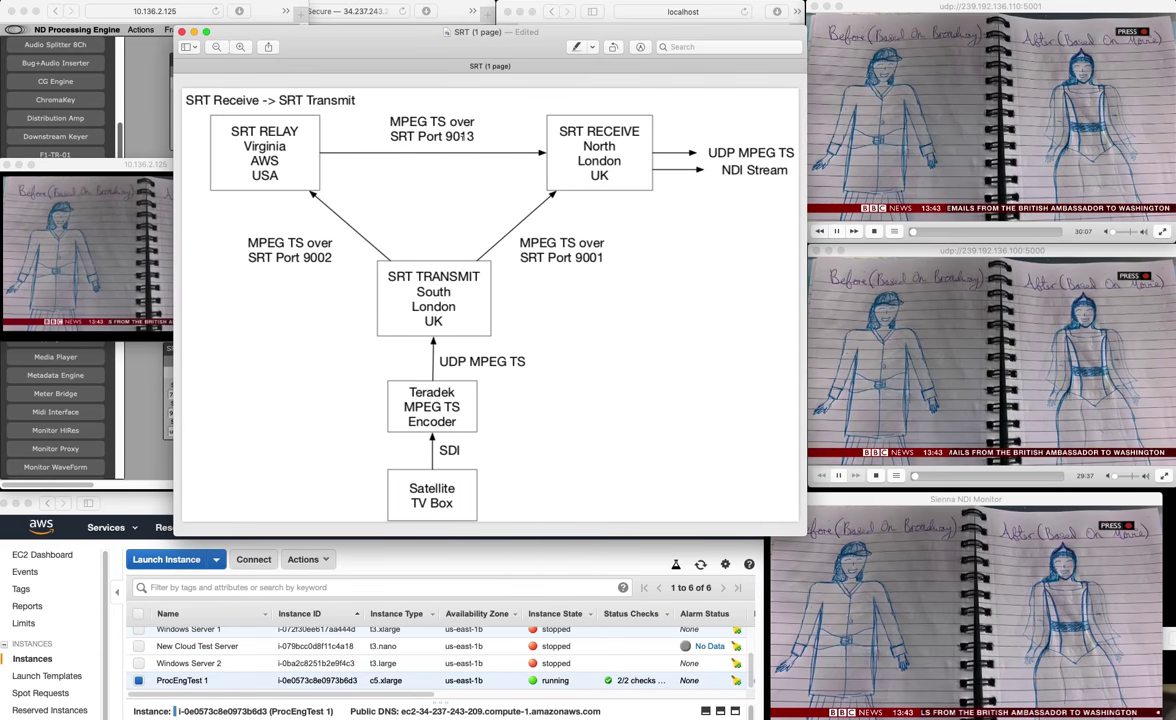
pyautogui.click(948, 112)
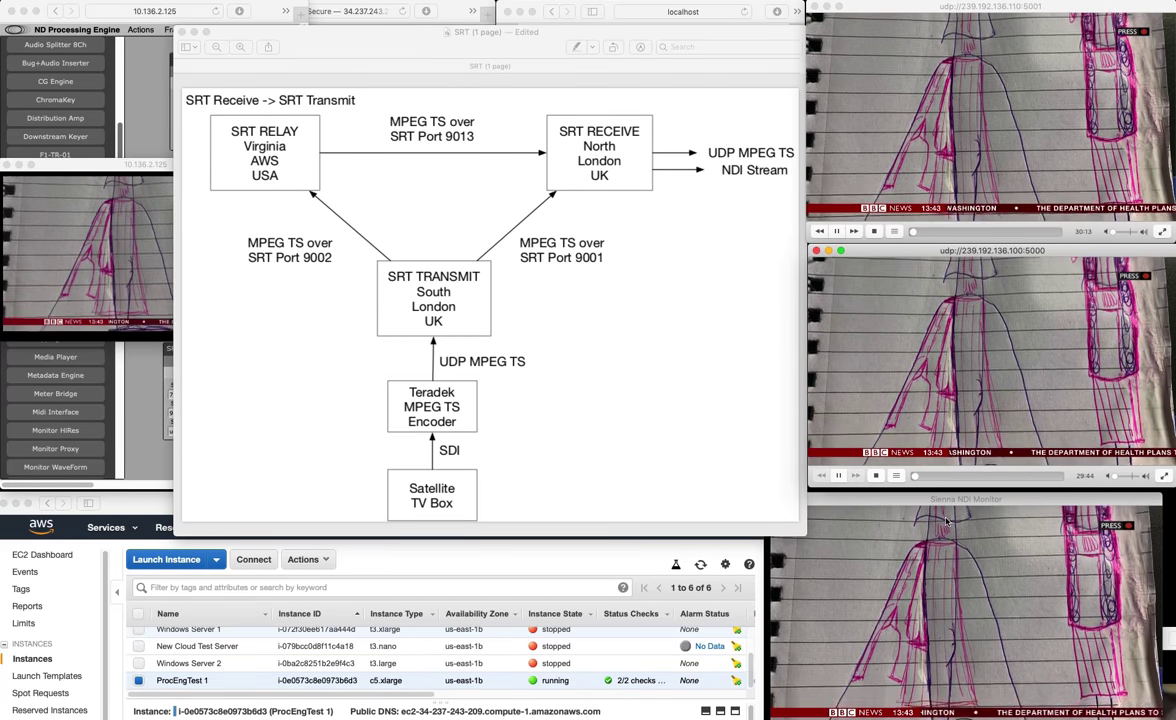
pyautogui.moveTo(971, 500); pyautogui.dragTo(933, 501)
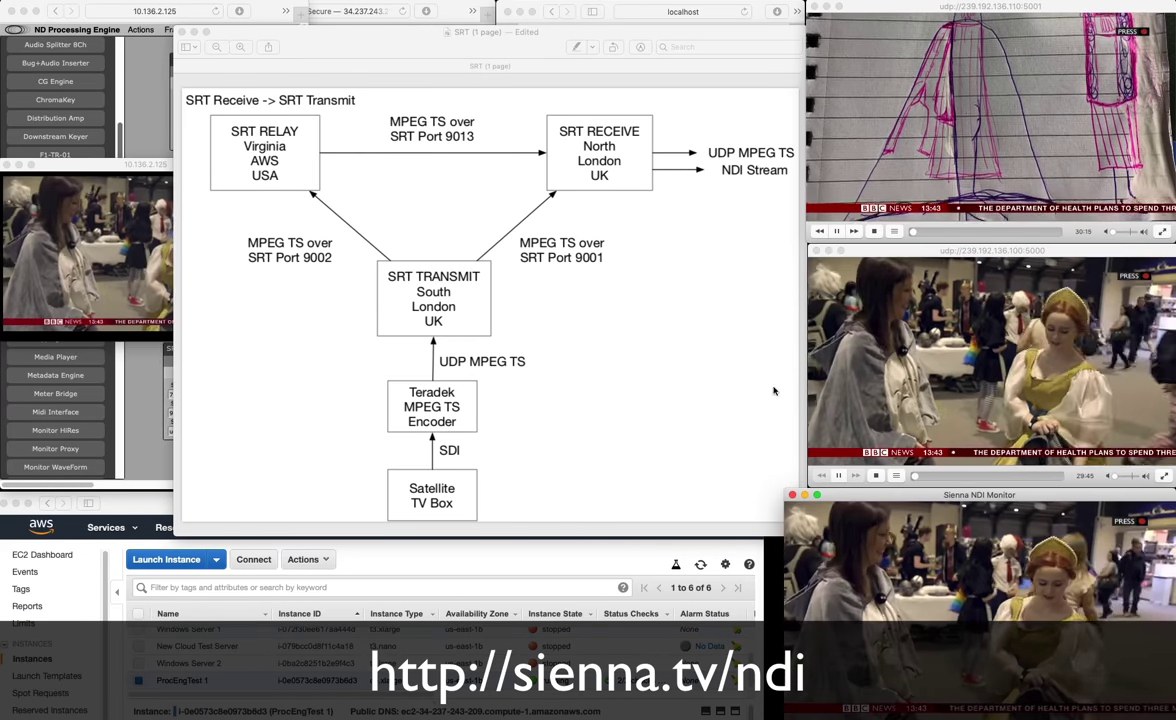